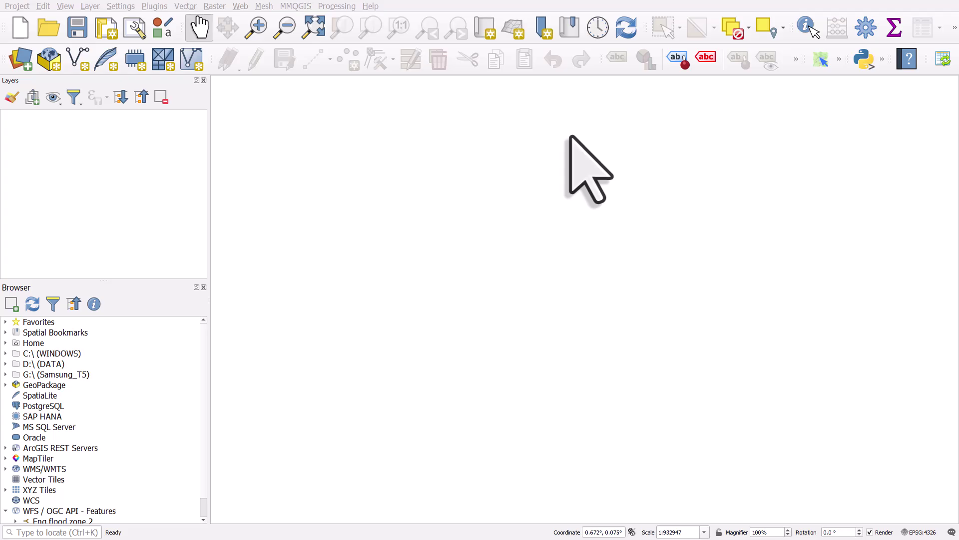
Step: Close the Browser panel and the Layers panel
click(471, 5)
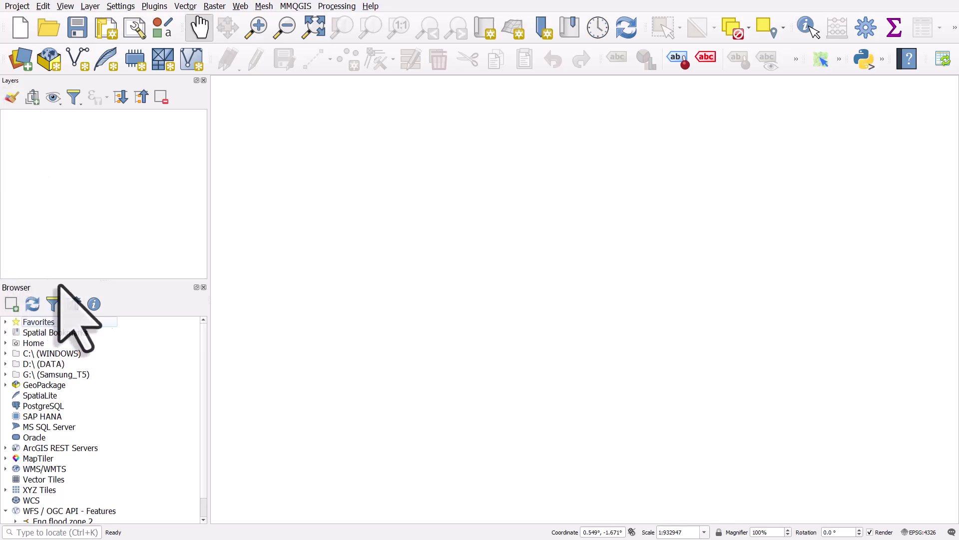
click(203, 287)
click(203, 80)
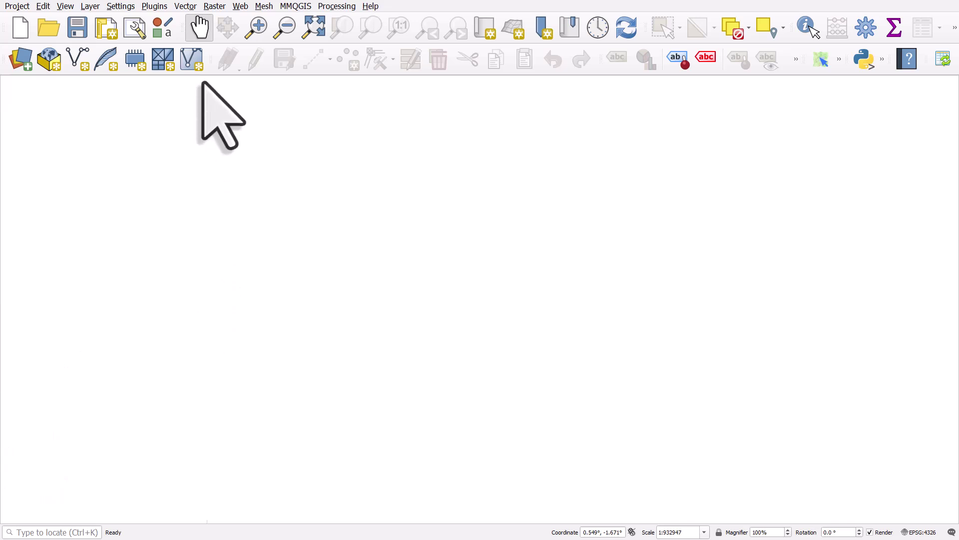
Step: Show the Layers panel and the first Browser panel again, and collapse the Favorites entry in the Browser
click(72, 6)
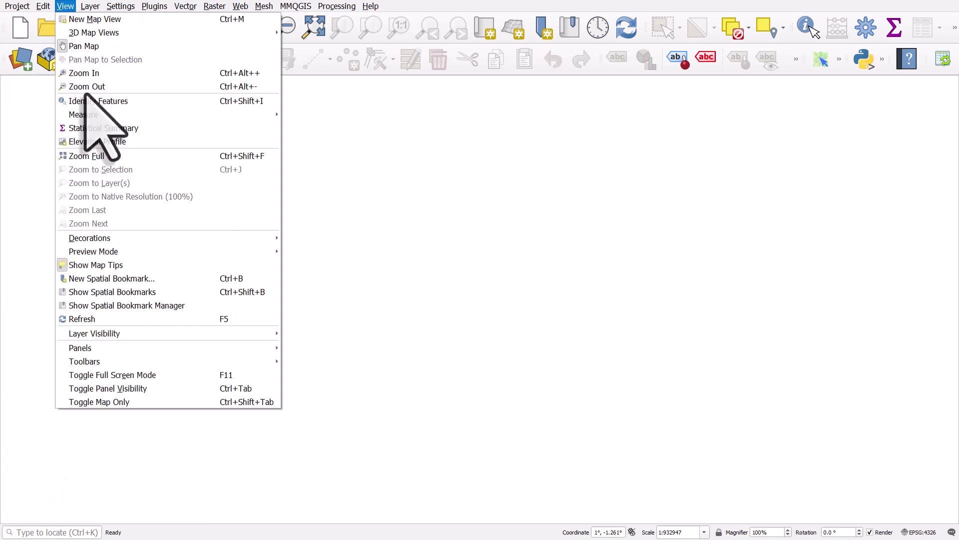
mouse_move(122, 350)
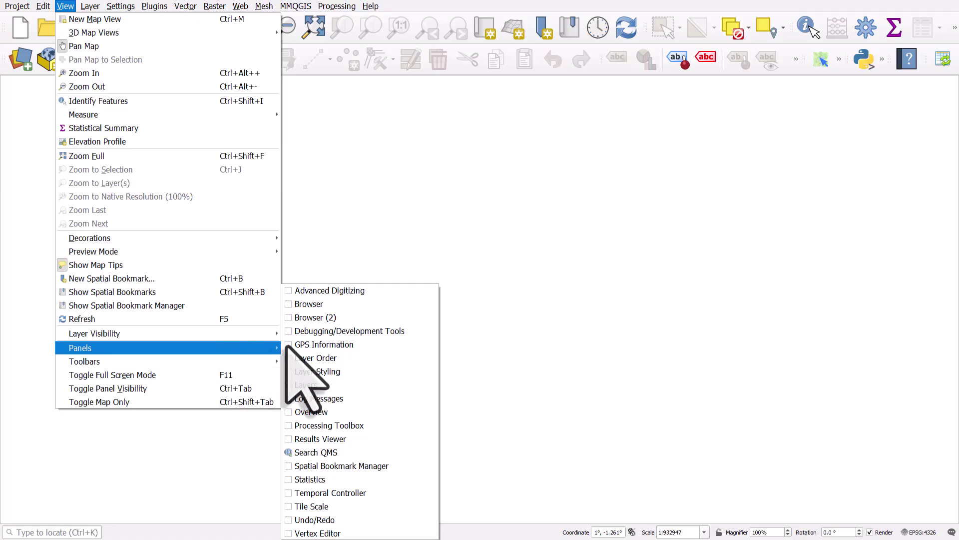
click(288, 384)
click(66, 6)
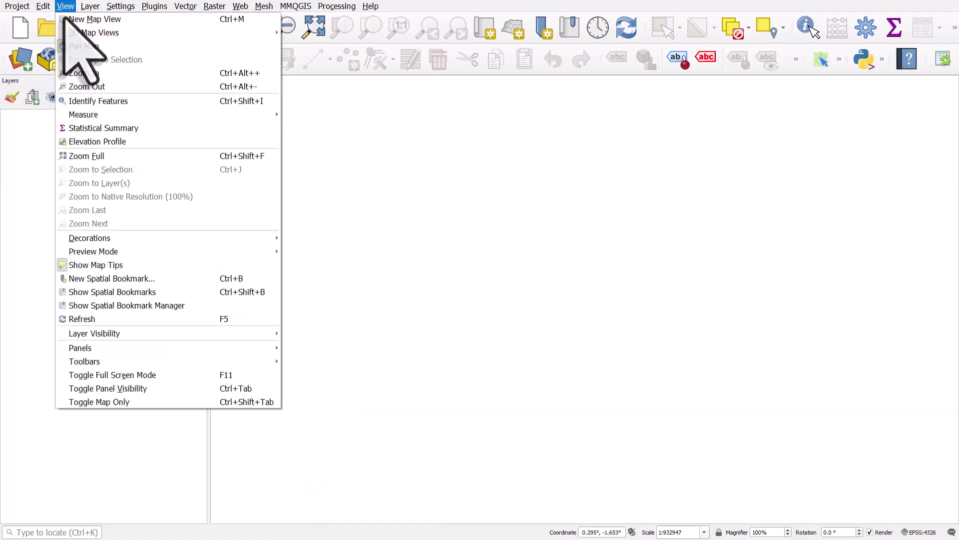
mouse_move(118, 353)
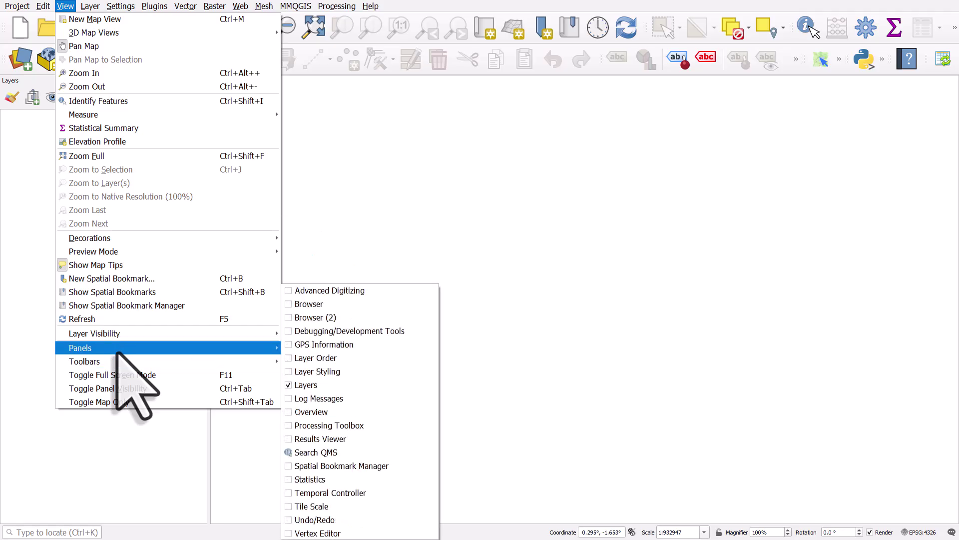
click(299, 305)
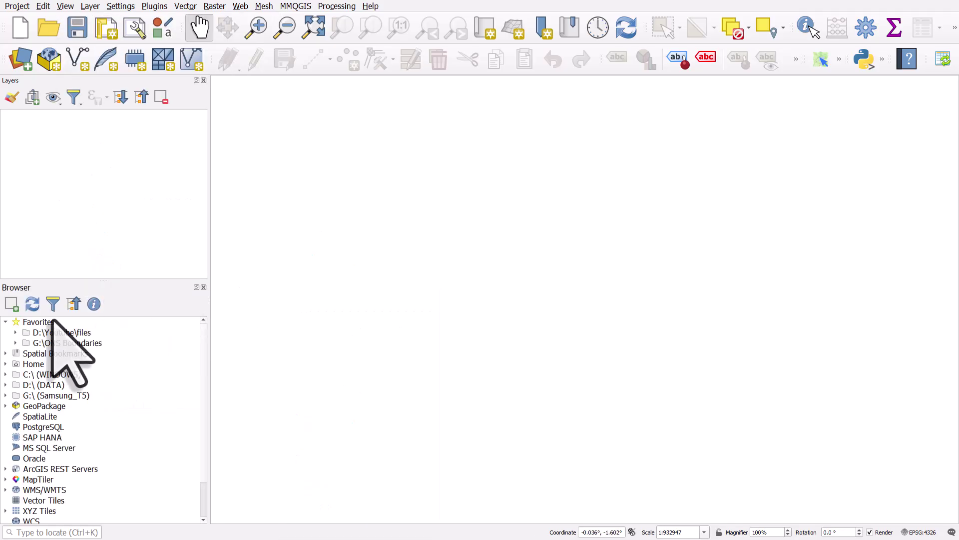
click(6, 321)
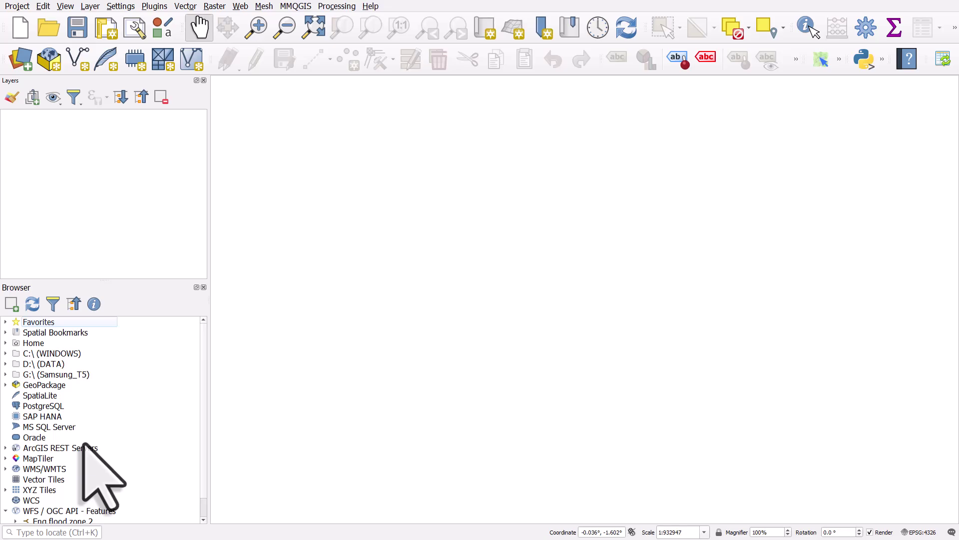
Step: Switch to the web browser, search Google for "geofabrik" and open the GEOFABRIK home page
key(alt+Tab)
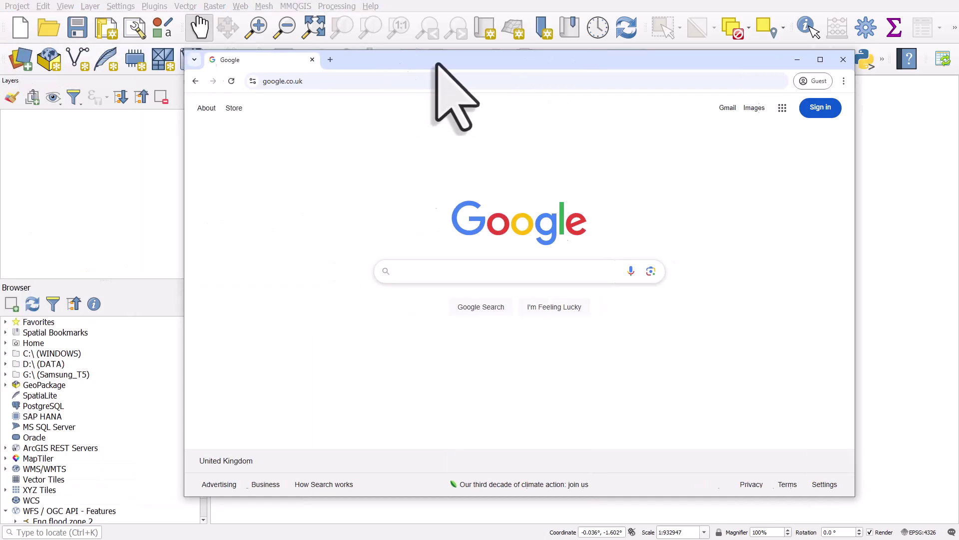
drag(414, 57, 394, 54)
click(425, 261)
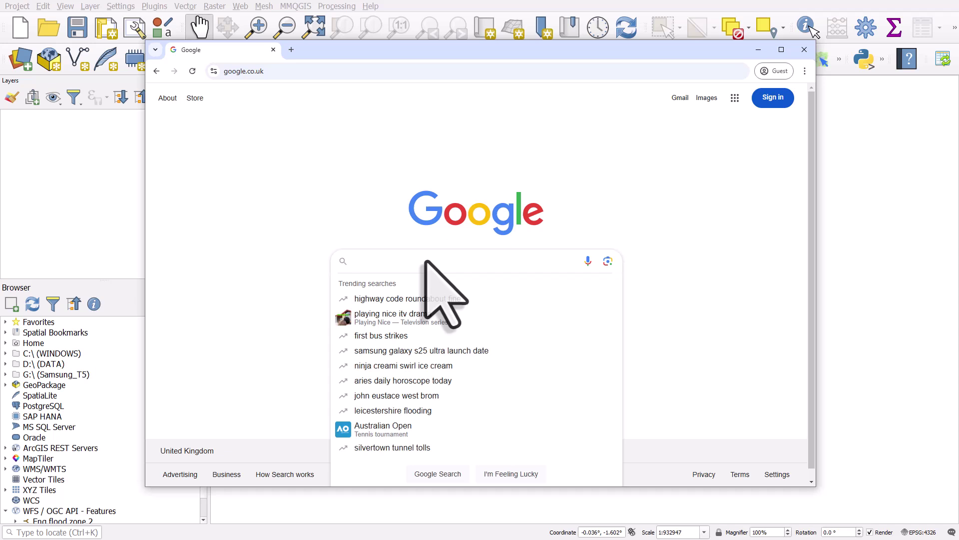
text(geofabrik)
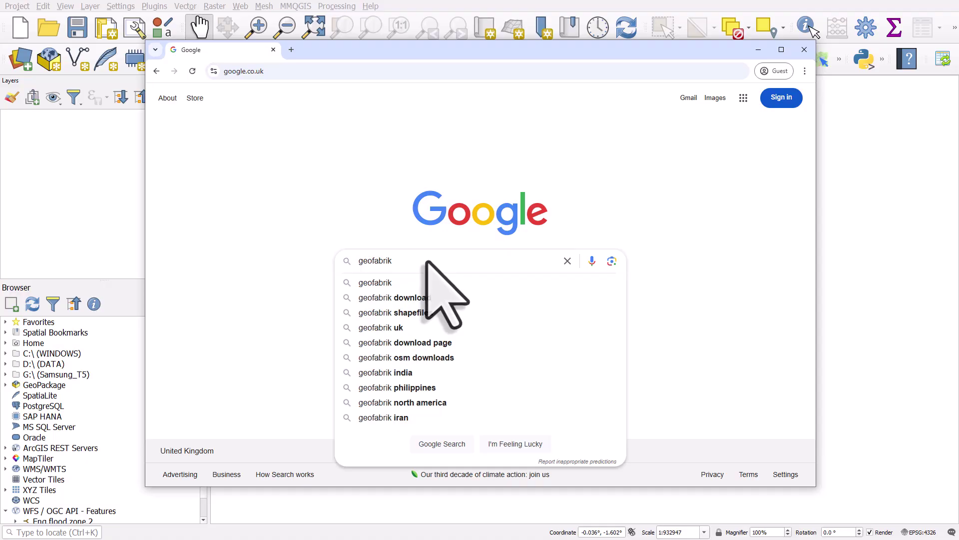
key(Return)
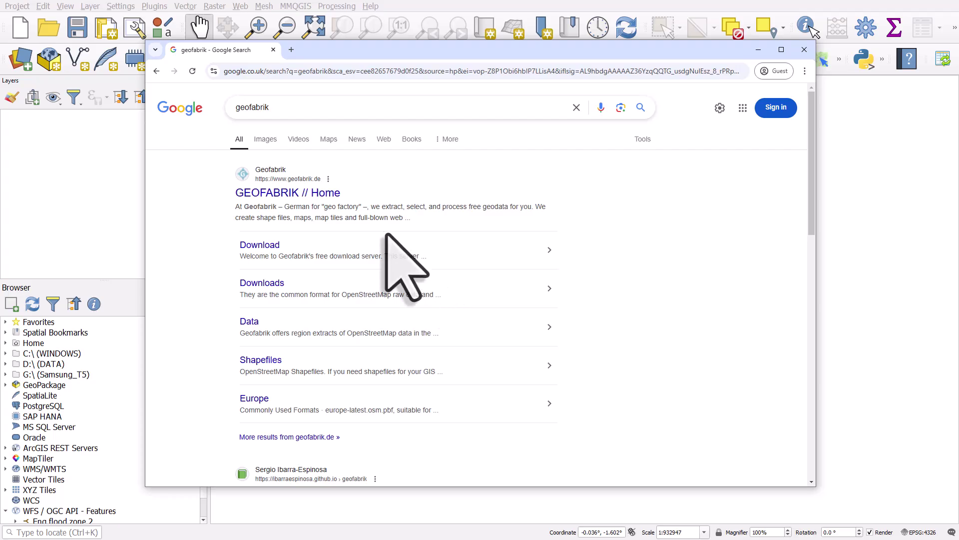
click(329, 194)
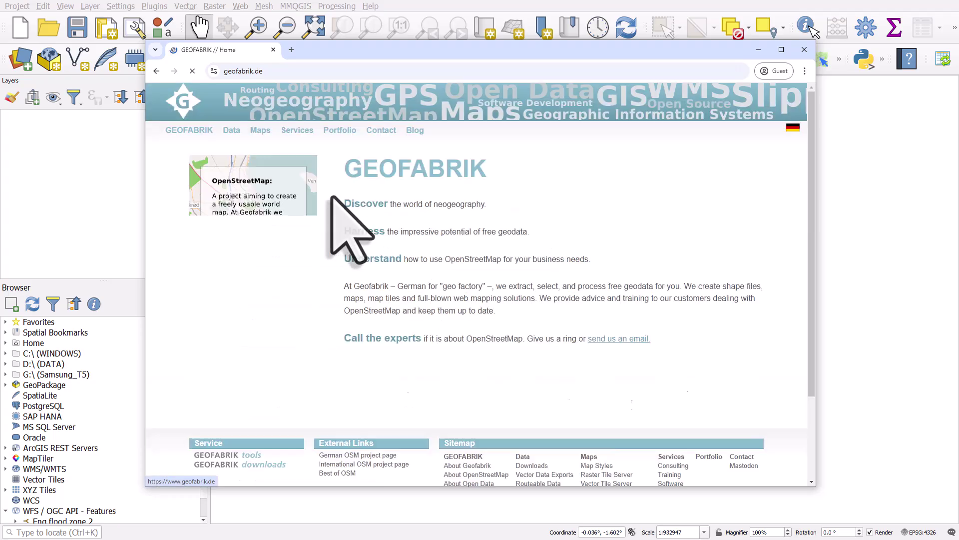
Step: Go to Geofabrik's data downloads page and follow it to the download server at download.geofabrik.de
scroll(531, 358, down, 2)
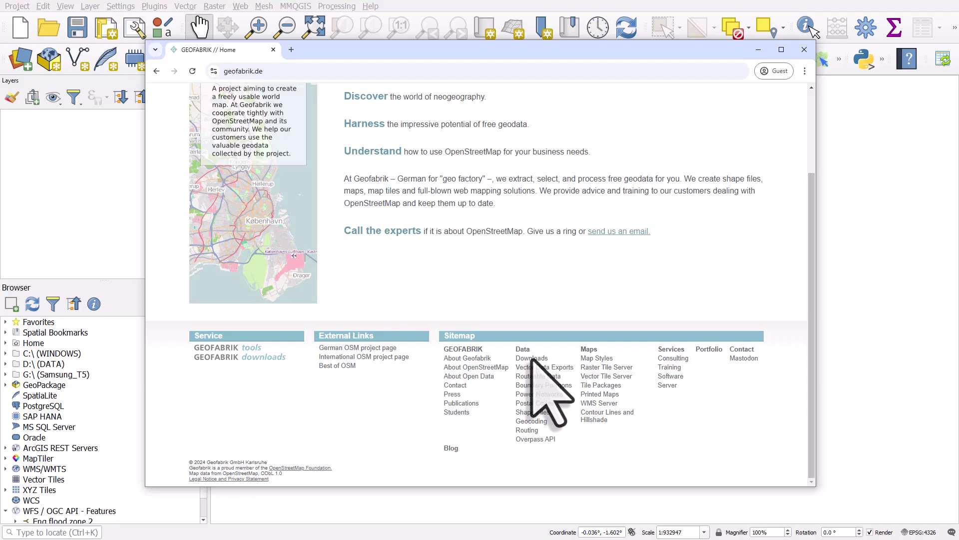
click(531, 359)
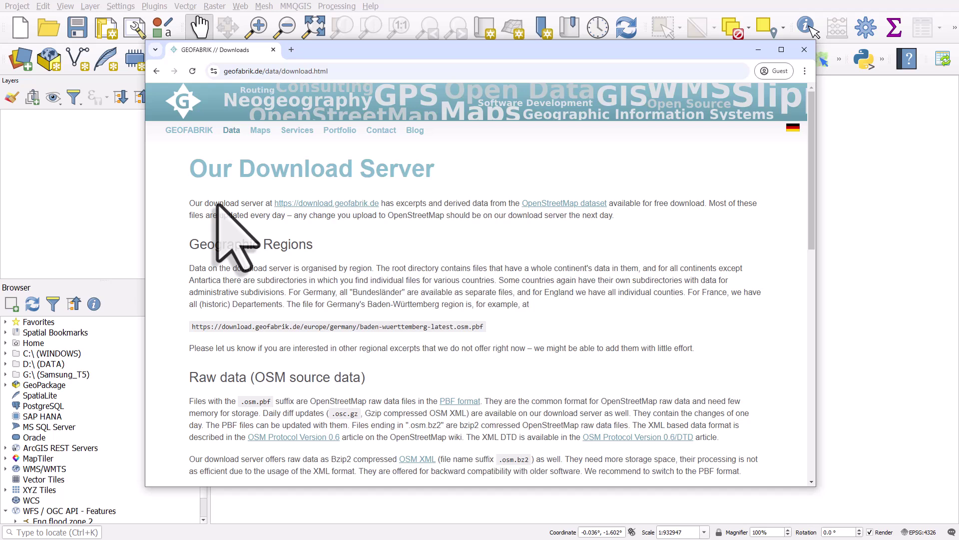
click(340, 204)
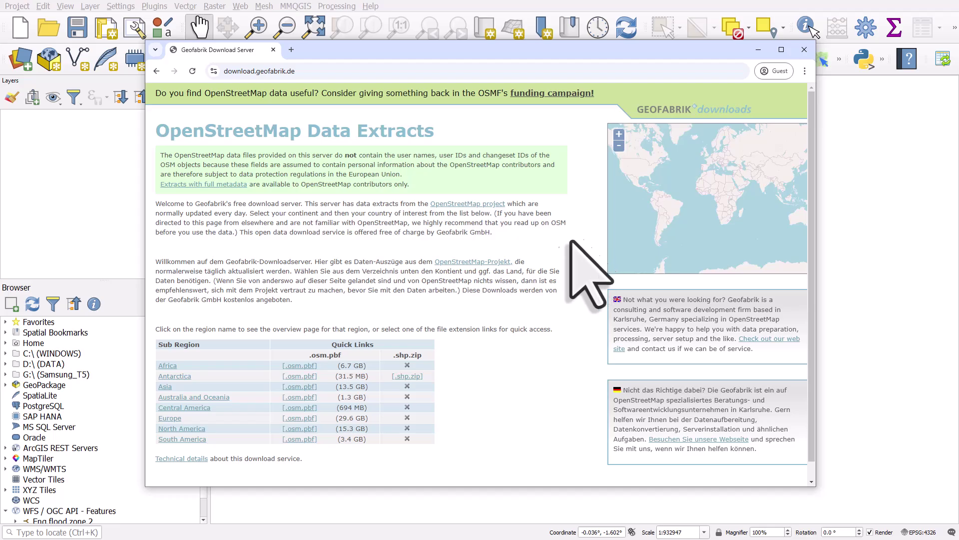
Step: Open the United States of America extracts within North America and download the District of Columbia shapefile archive
click(199, 428)
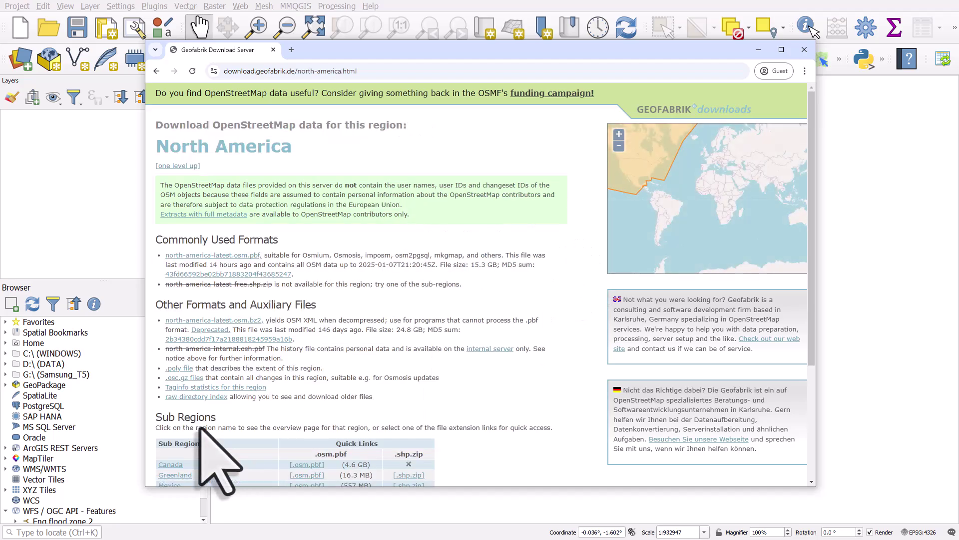
scroll(210, 405, down, 3)
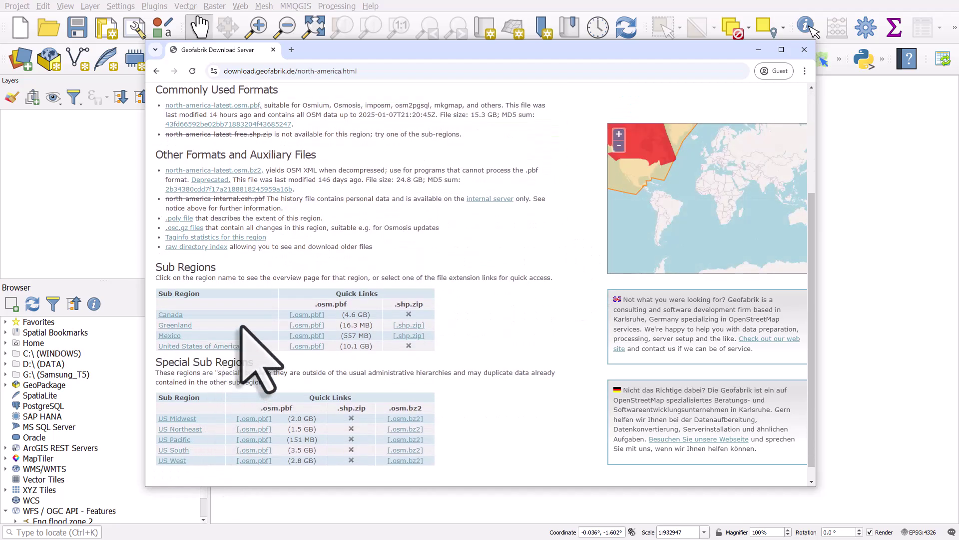
click(220, 347)
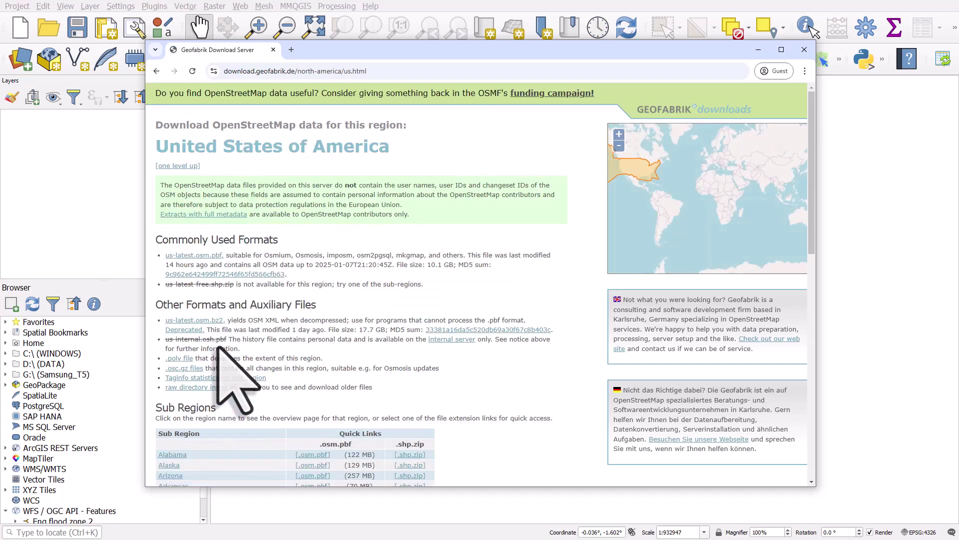
scroll(278, 321, down, 4)
scroll(465, 256, down, 2)
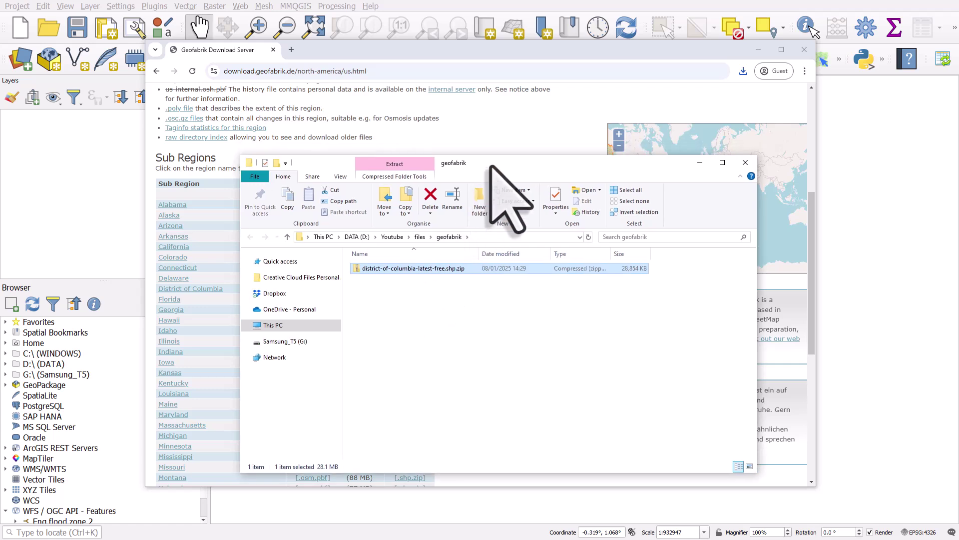
Step: Extract district-of-columbia-latest-free.shp.zip with 7-Zip into its own folder and open the extracted folder
drag(492, 167, 489, 153)
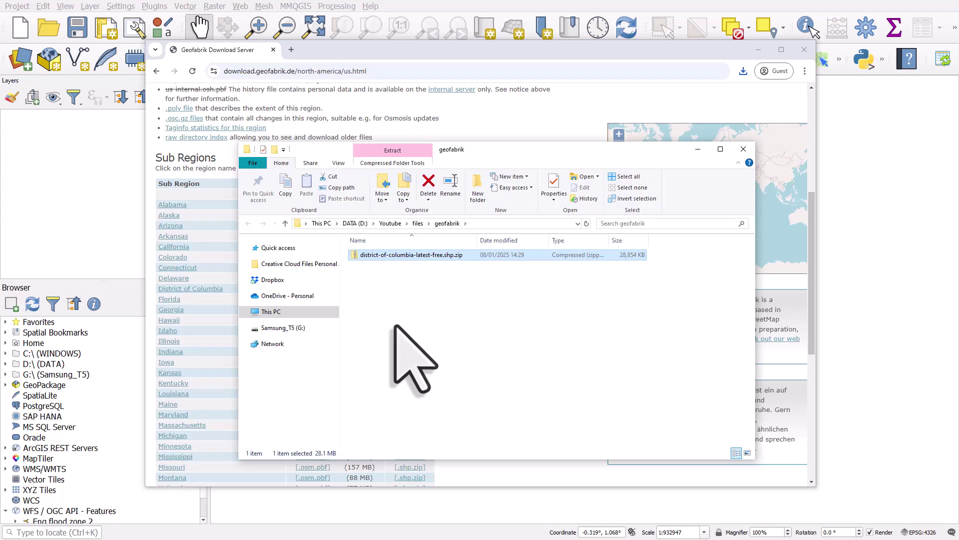
right_click(373, 253)
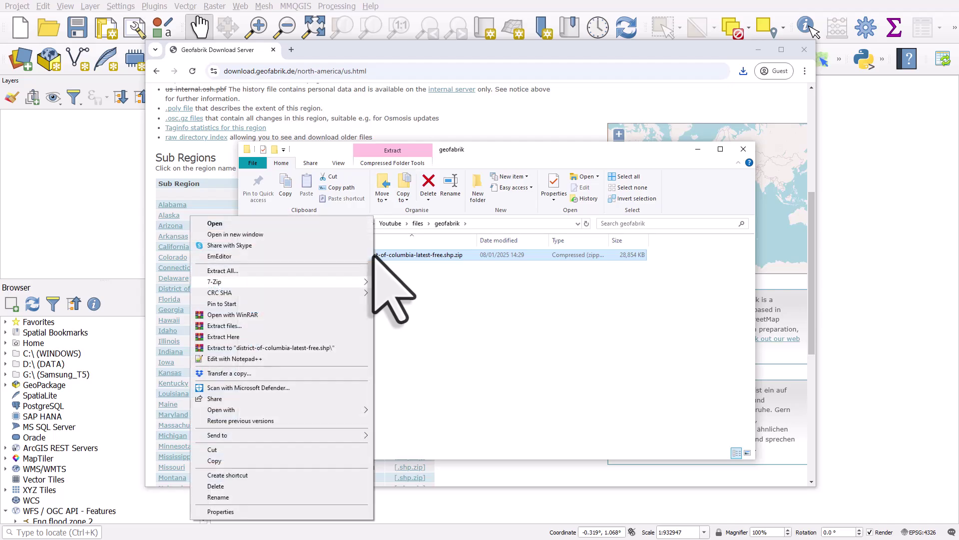
mouse_move(370, 281)
click(431, 326)
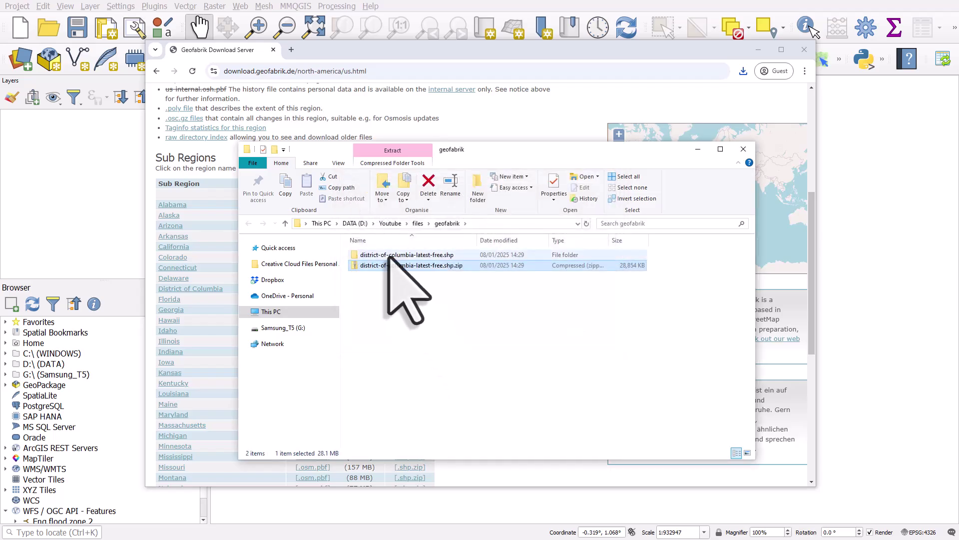
double_click(389, 255)
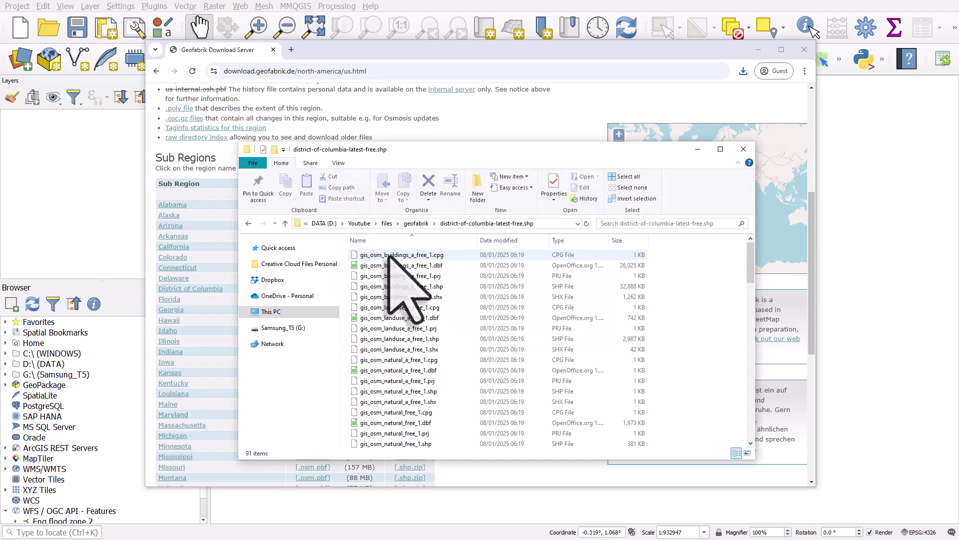
drag(445, 151, 443, 146)
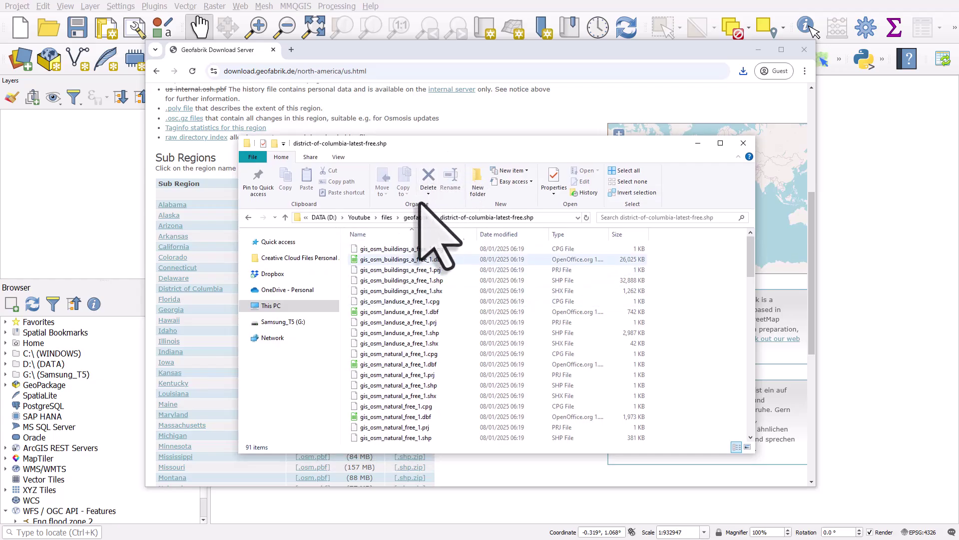
click(417, 217)
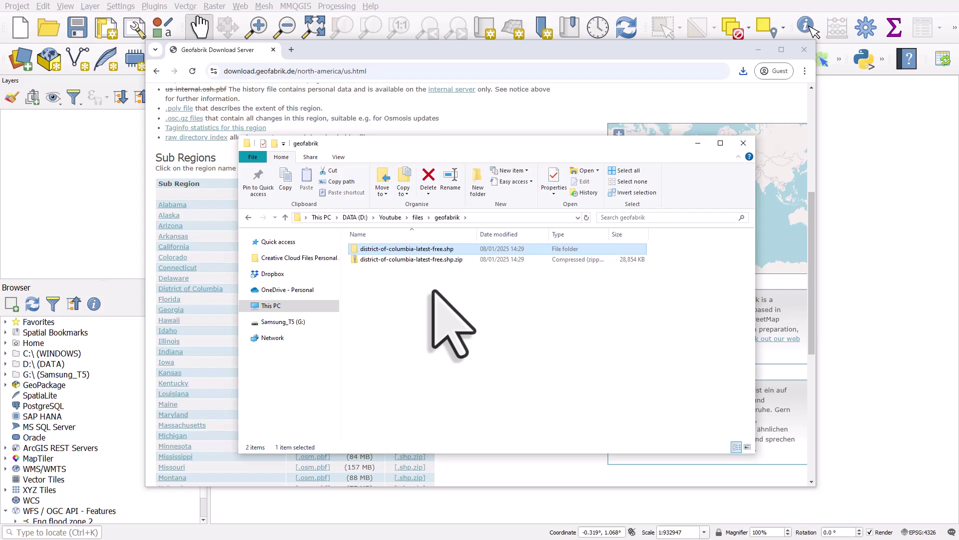
double_click(421, 248)
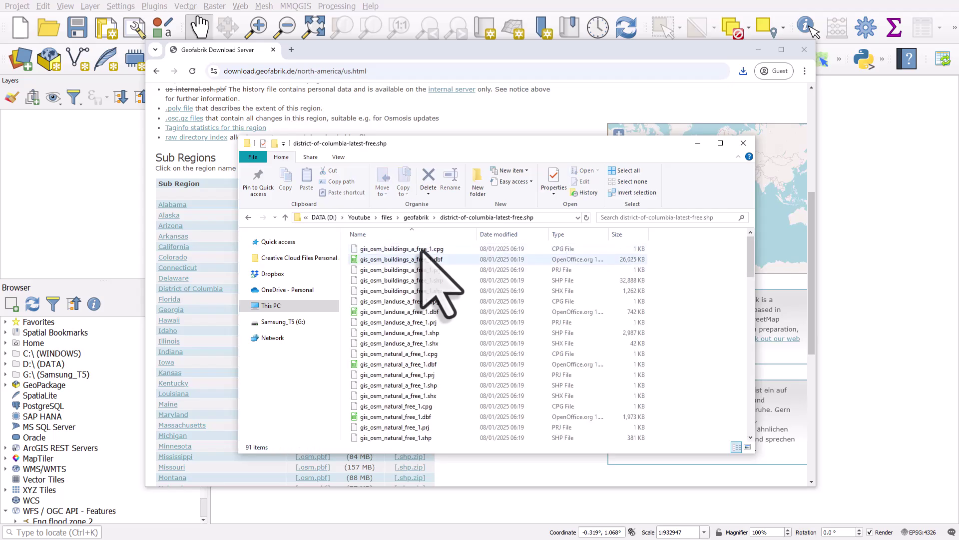
Step: Select only the .cpg, .dbf, .prj, .shp and .shx files of gis_osm_buildings_a_free_1 to examine the shapefile's components, and clear the selection
click(421, 249)
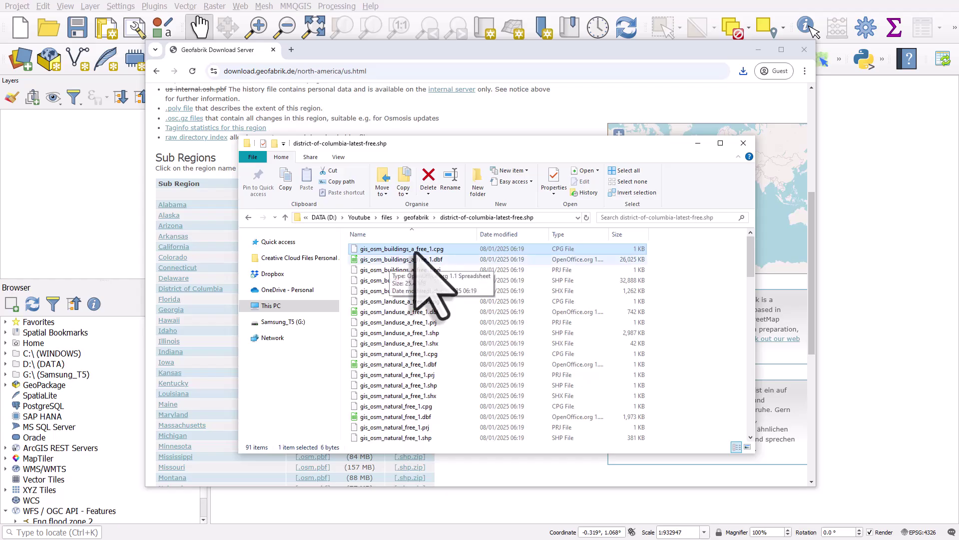
ctrl+click(429, 259)
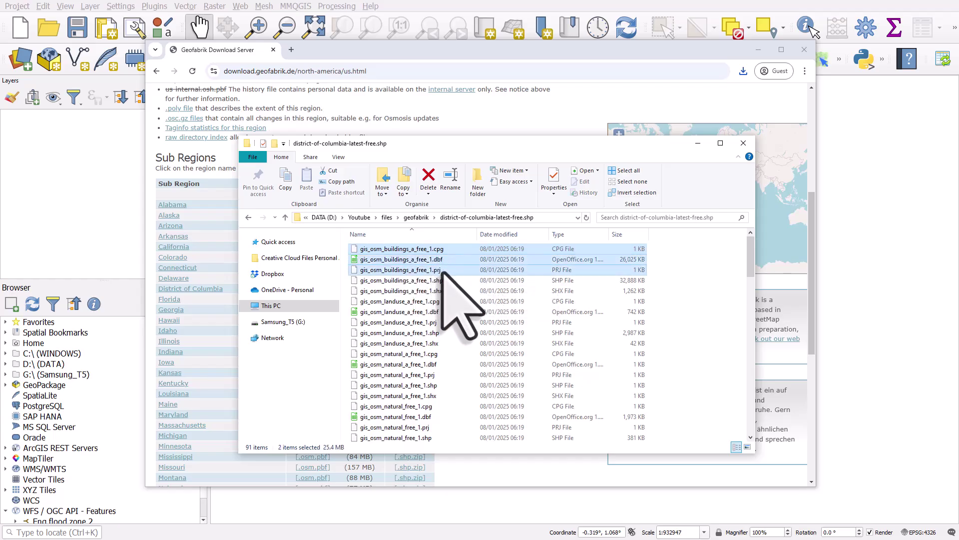
ctrl+click(441, 269)
ctrl+click(443, 280)
ctrl+click(445, 290)
ctrl+click(448, 302)
ctrl+click(449, 312)
ctrl+click(451, 322)
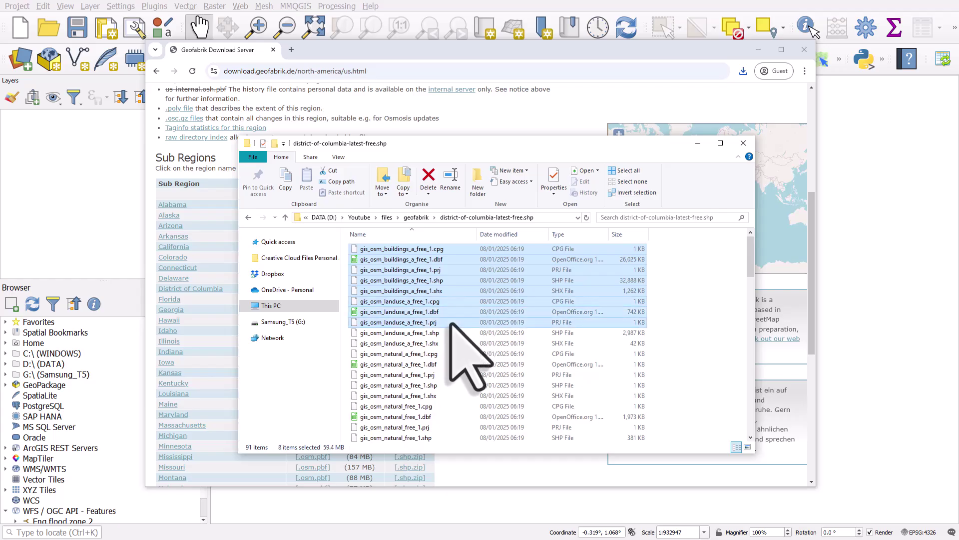
ctrl+click(442, 301)
ctrl+click(442, 312)
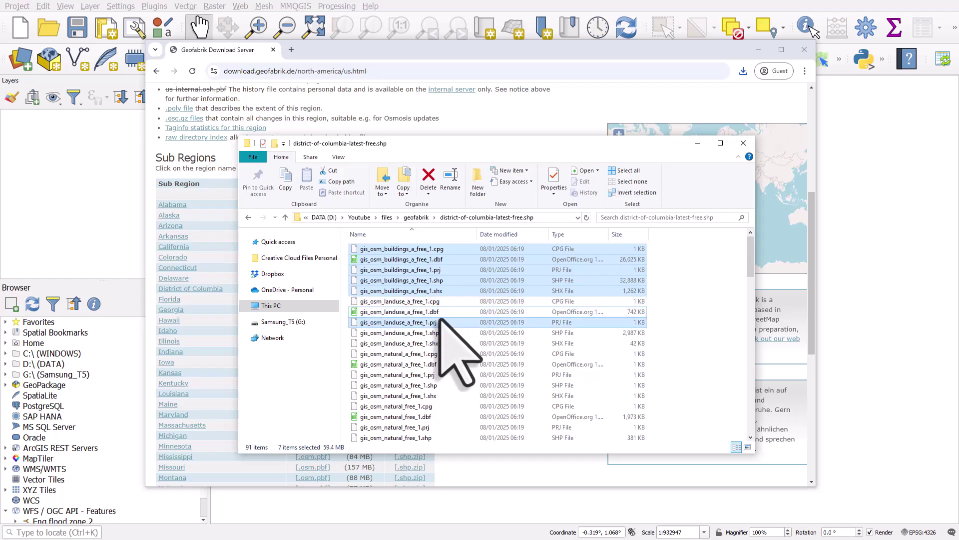
ctrl+click(441, 323)
ctrl+click(442, 312)
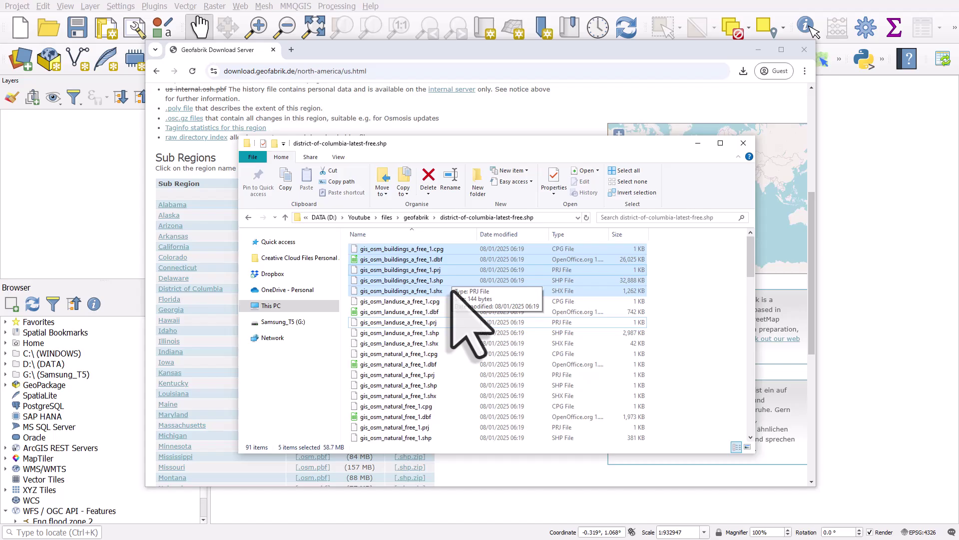
click(692, 272)
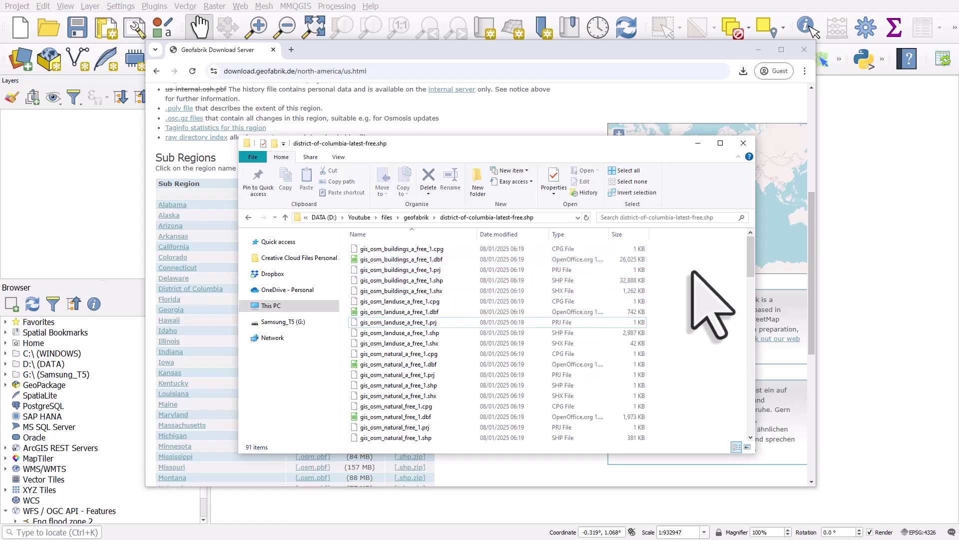
Step: Minimize the web browser and move the extracted folder's window over the middle of the QGIS map canvas
click(700, 70)
click(759, 50)
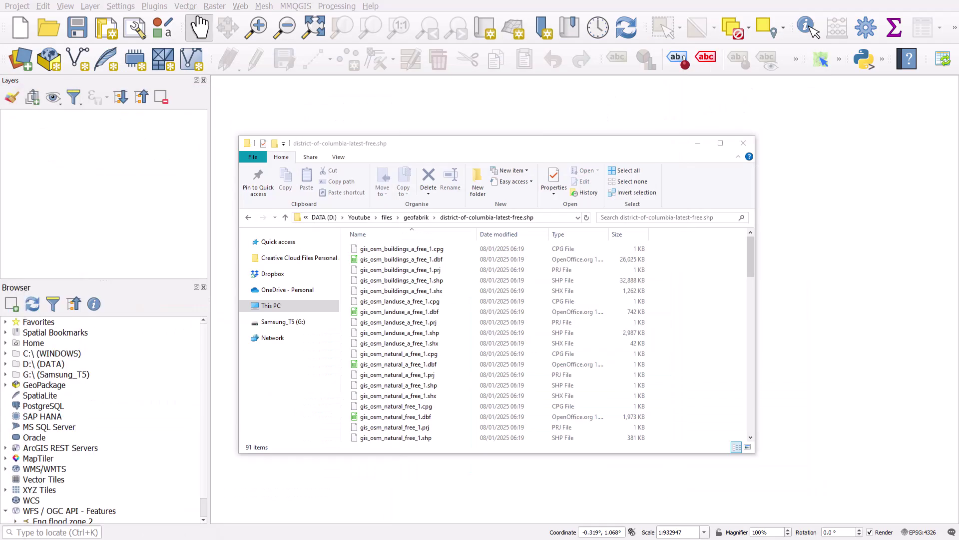
drag(491, 145, 535, 145)
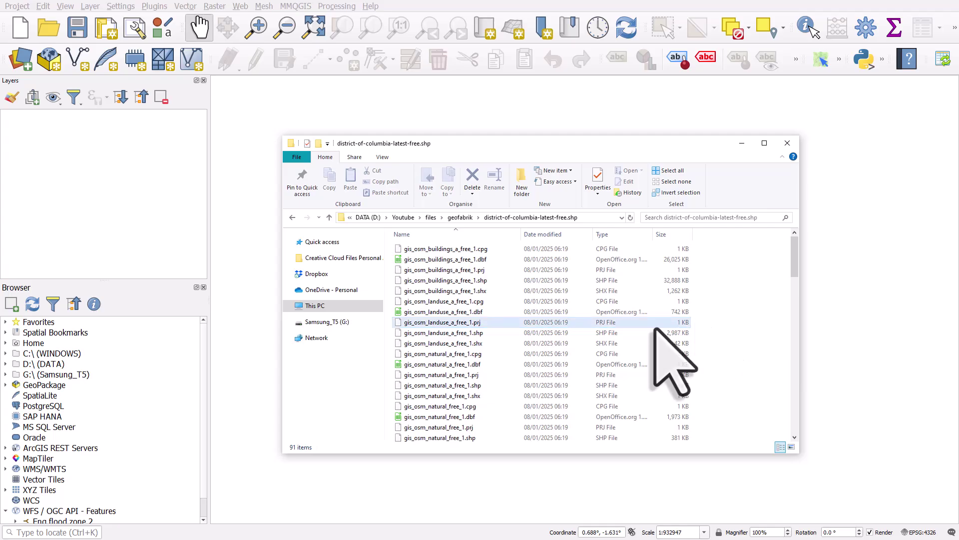
Step: Load all files of the district-of-columbia-latest-free.shp folder into the QGIS project at once, minimize the folder window and dismiss the messages
key(ctrl+a)
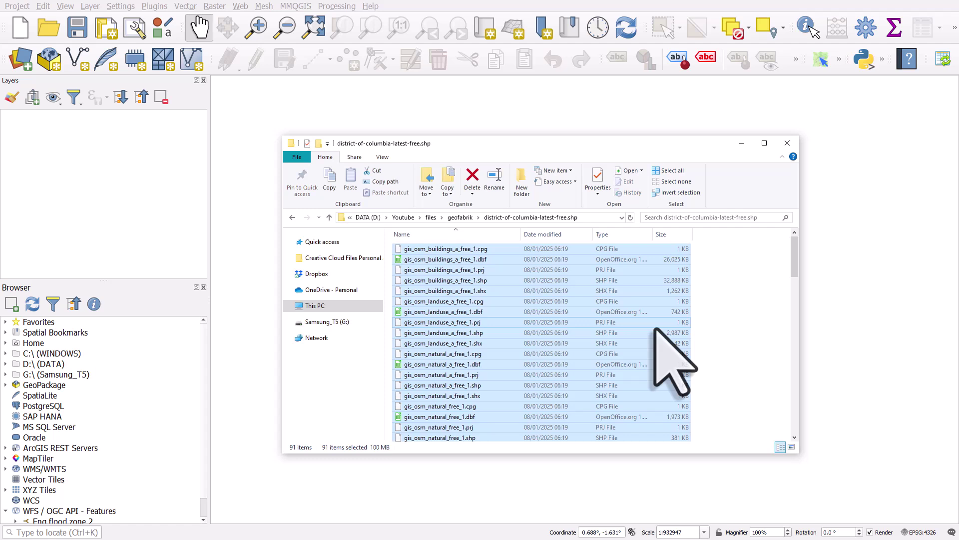
drag(475, 301, 249, 229)
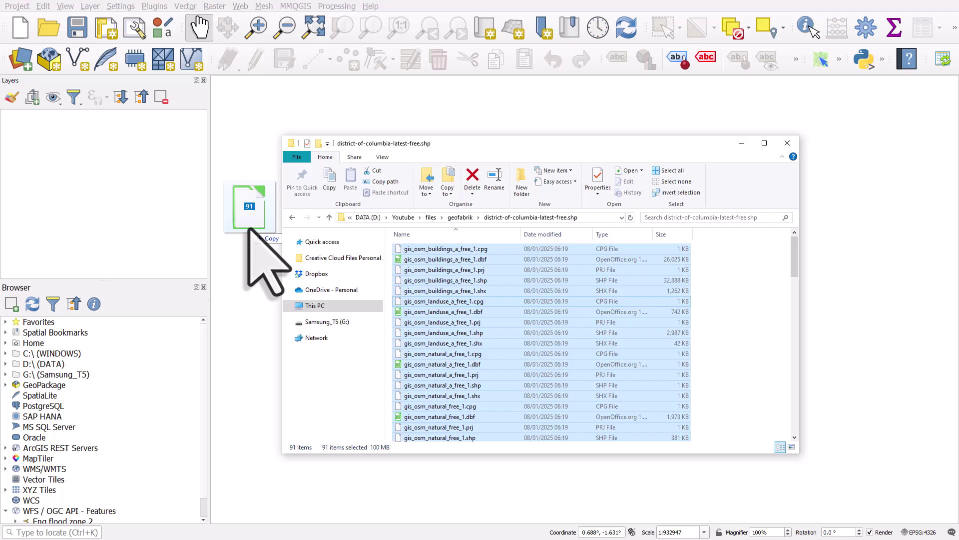
drag(249, 229, 249, 229)
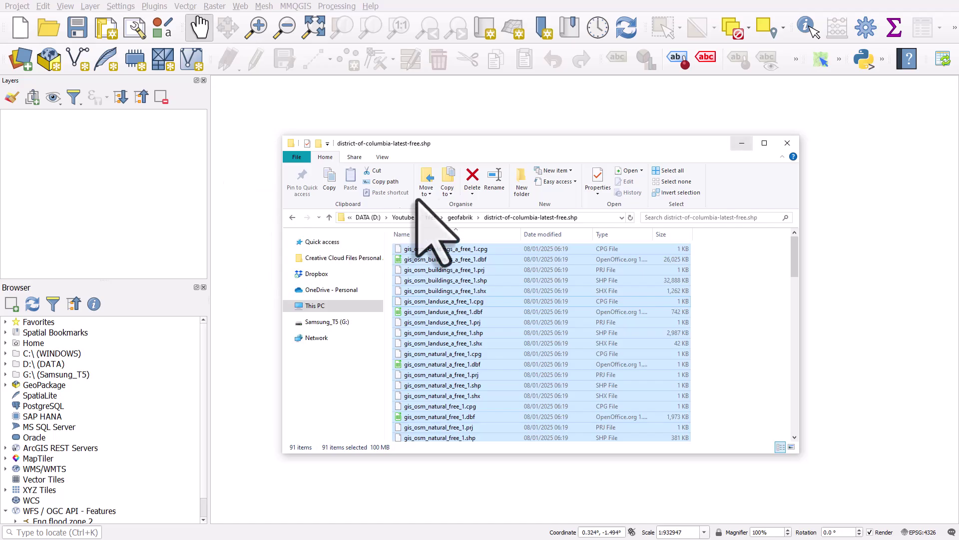
click(742, 142)
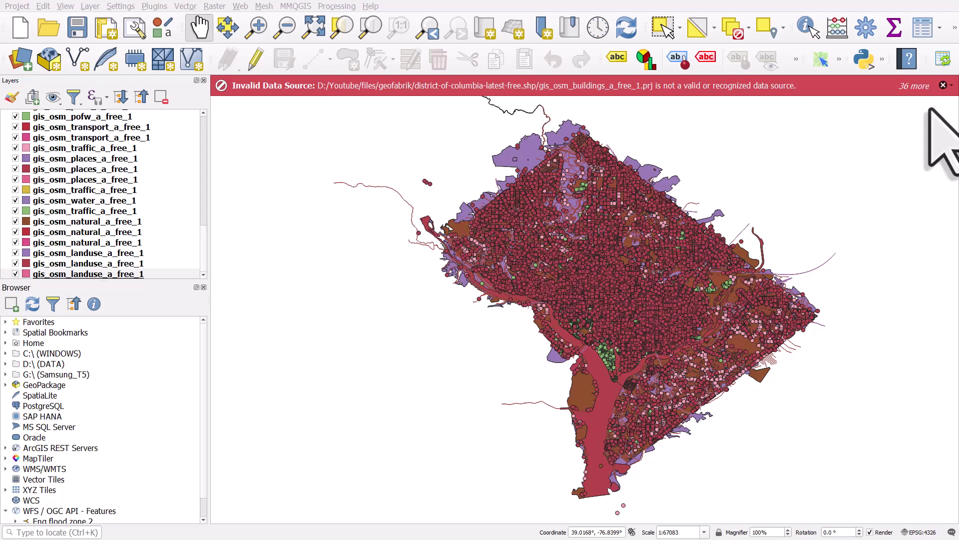
click(943, 85)
click(942, 85)
click(927, 97)
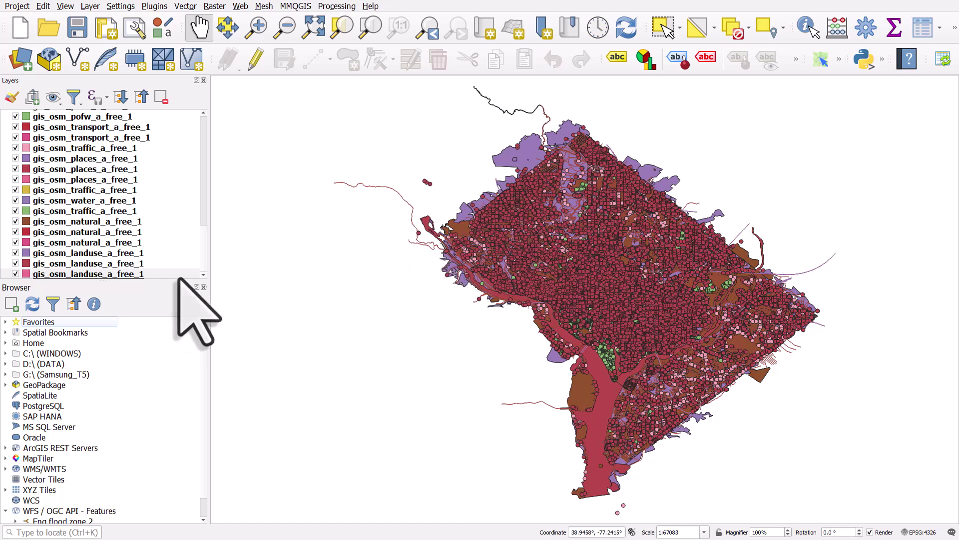
Step: Enlarge the layer list and remove all the loaded layers from the project
drag(148, 281, 141, 329)
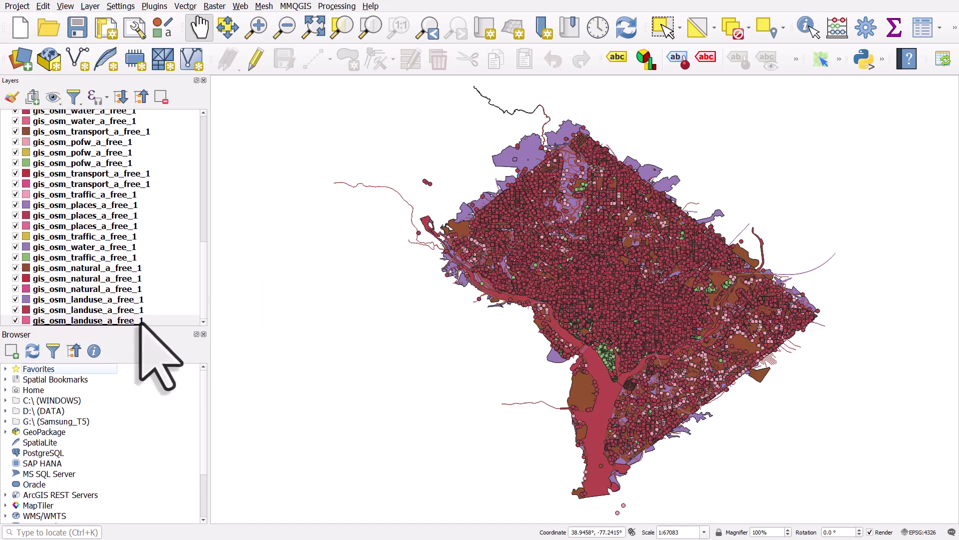
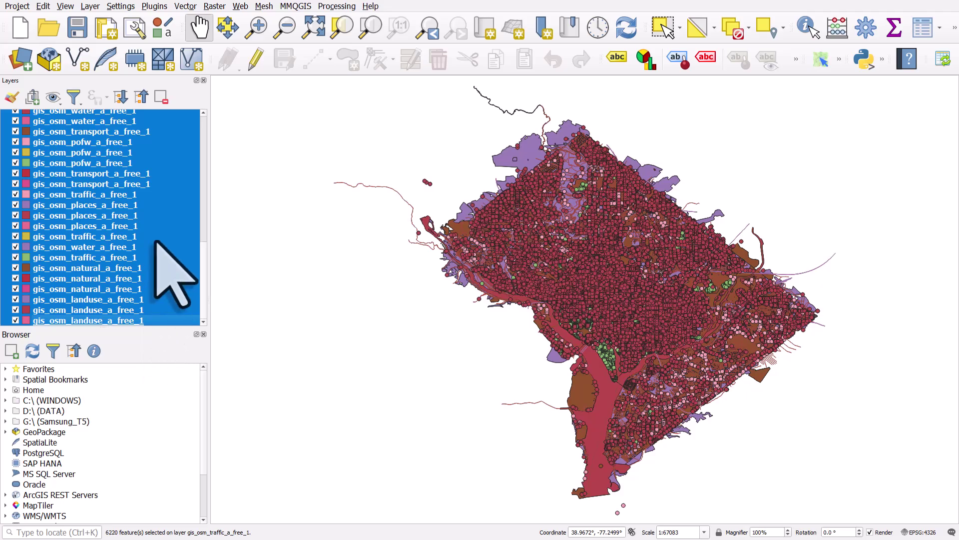
click(161, 96)
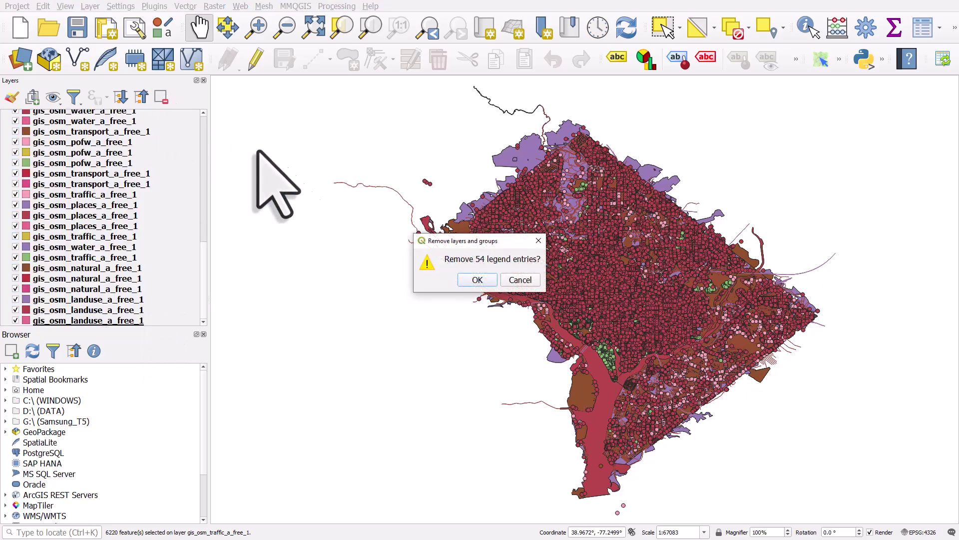
click(477, 279)
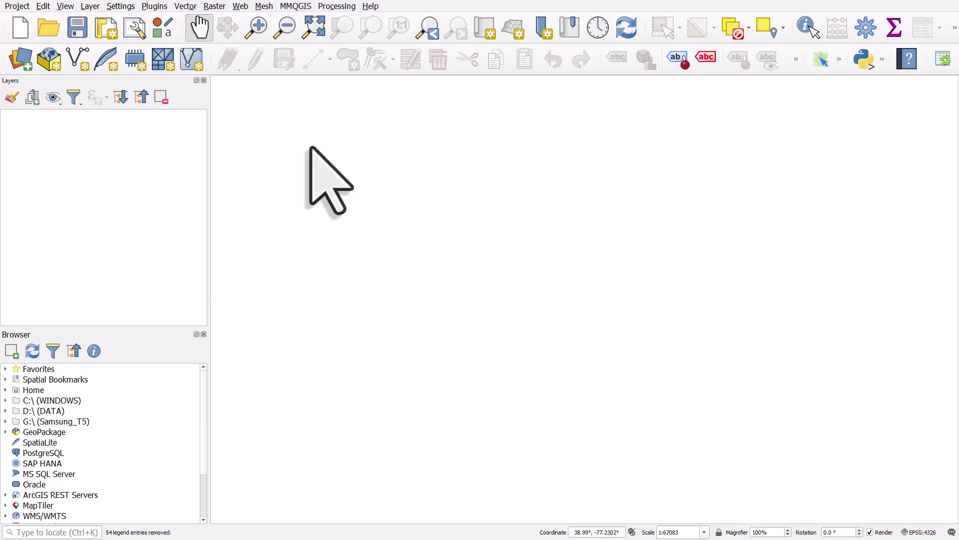
Step: Browse for vector datasets in the district-of-columbia-latest-free.shp folder and limit the file list to ESRI Shapefiles
click(16, 66)
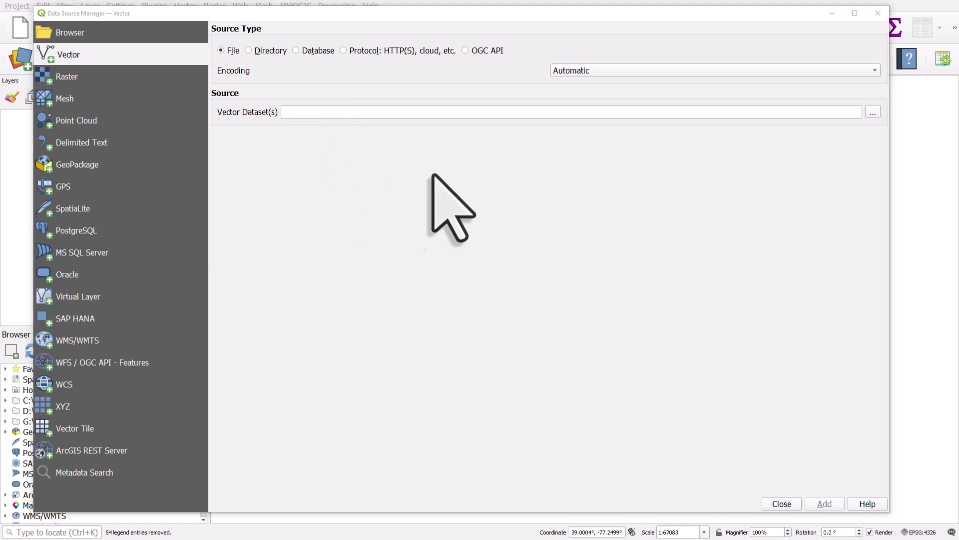
click(873, 112)
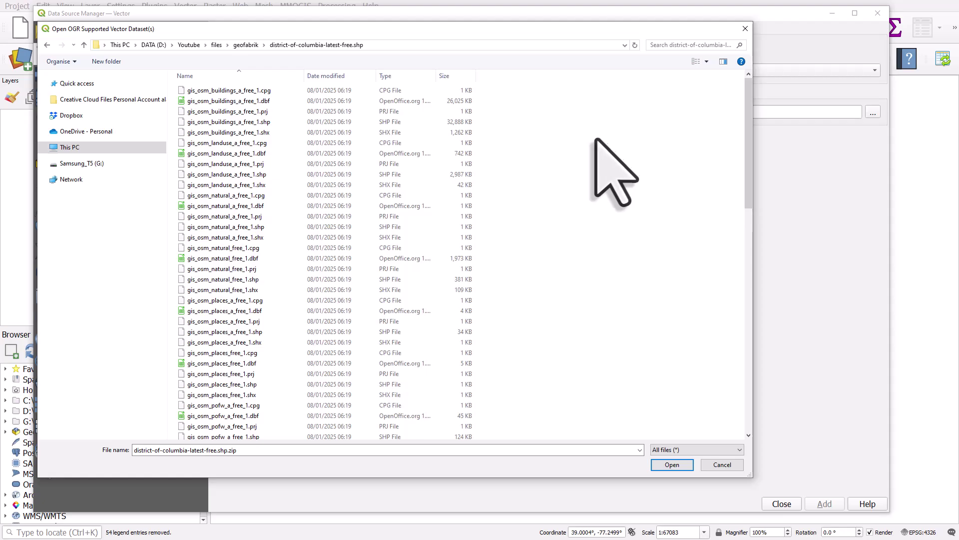
click(283, 122)
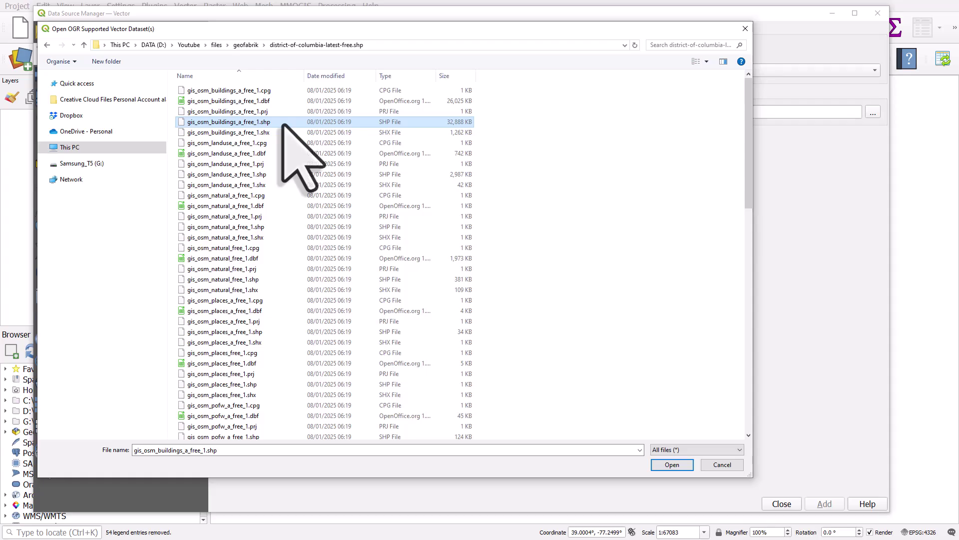
click(669, 449)
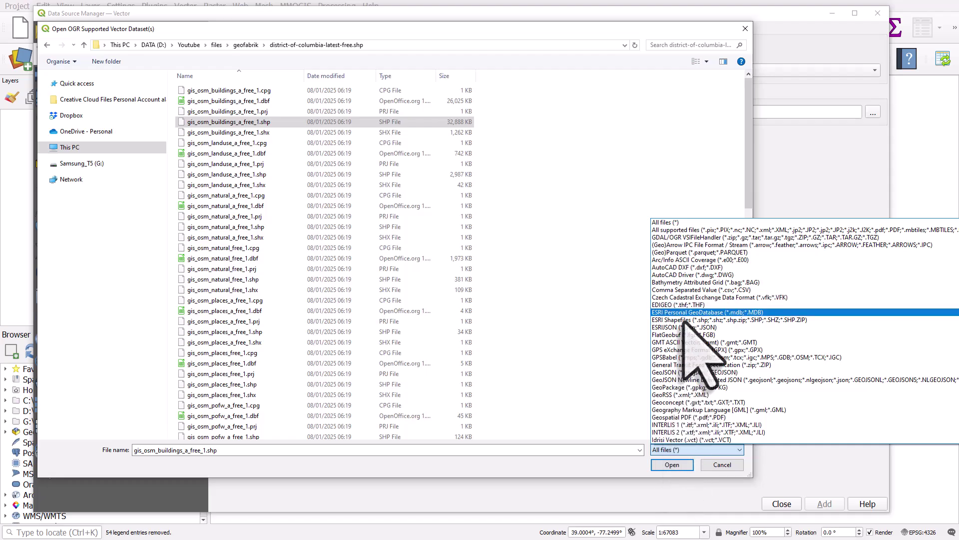
click(685, 321)
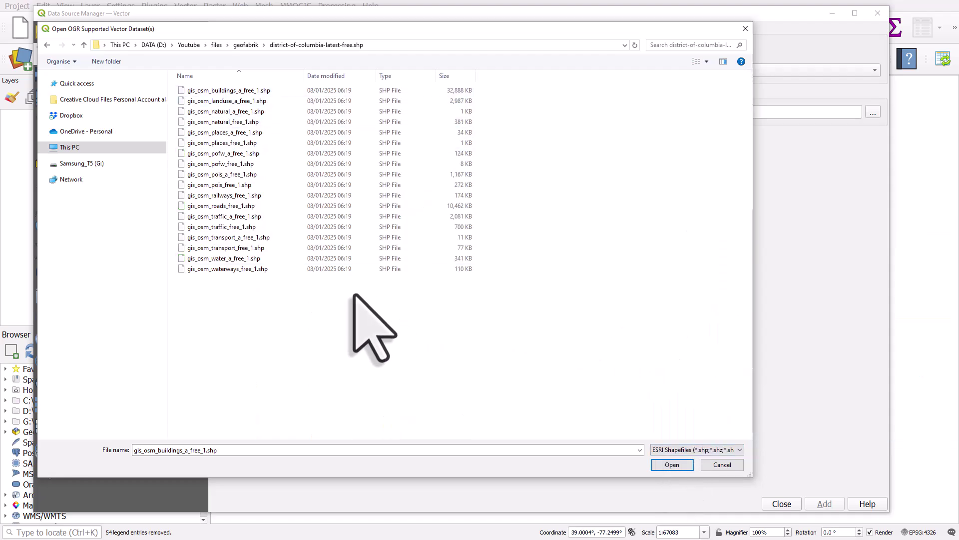
Step: Add all the listed gis_osm shapefiles to the project as vector layers and close the Data Source Manager
drag(517, 313, 213, 84)
click(672, 465)
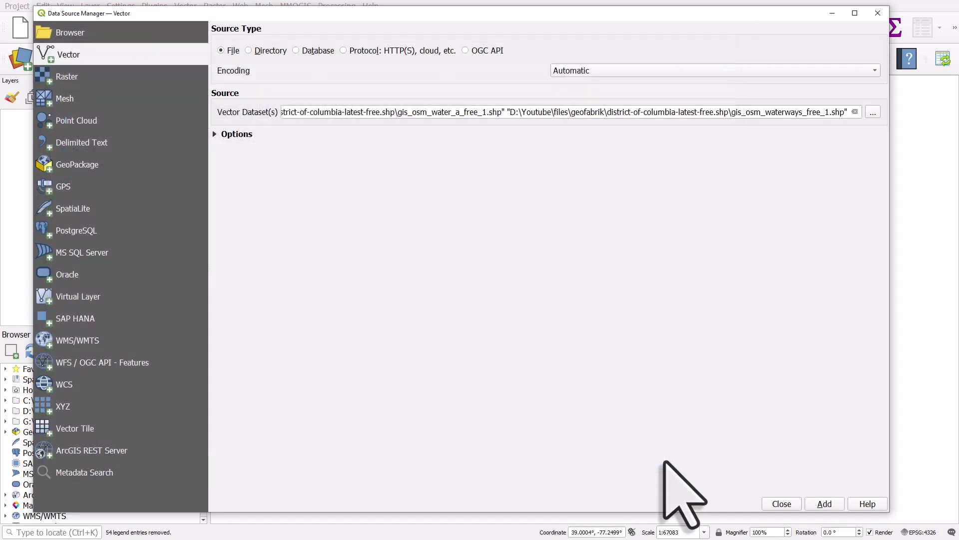
click(815, 503)
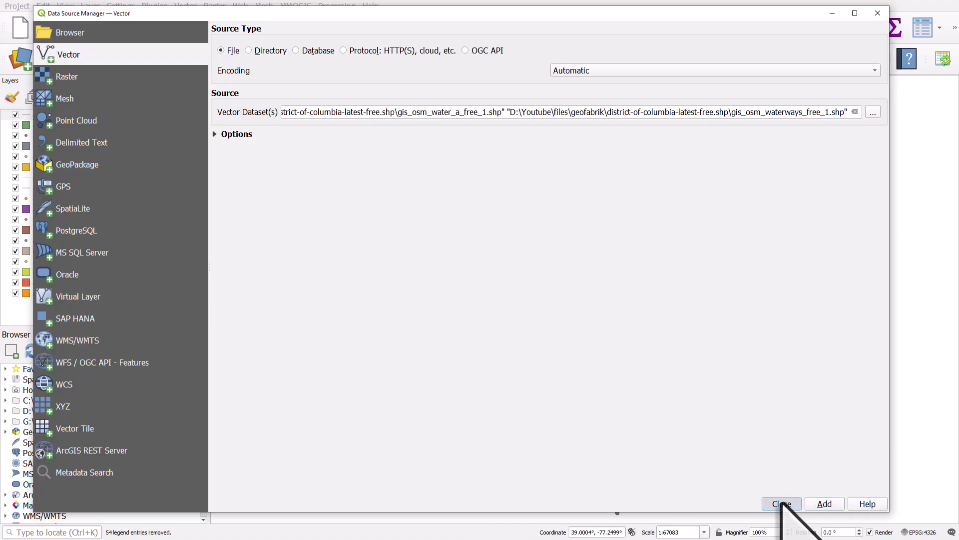
click(783, 503)
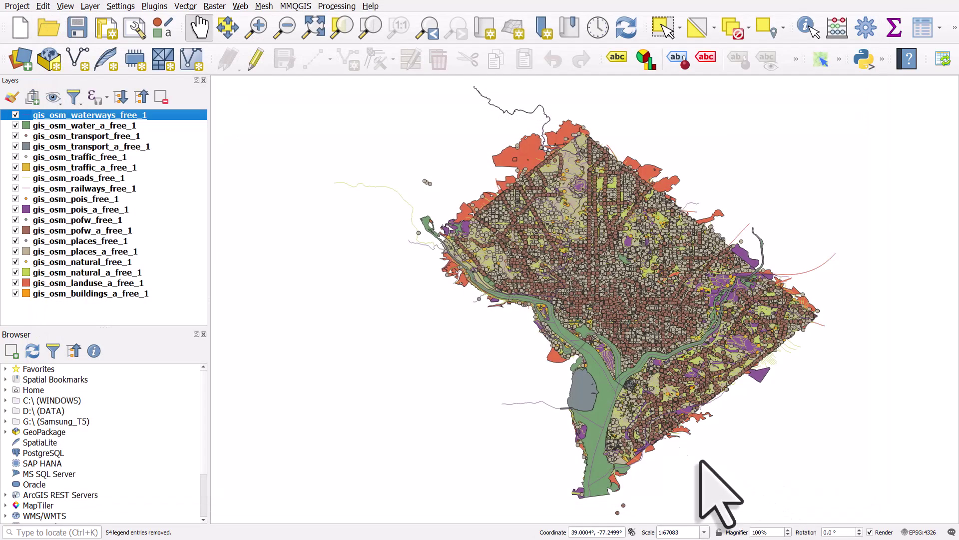
Step: Hide all layers of the project at once
click(48, 126)
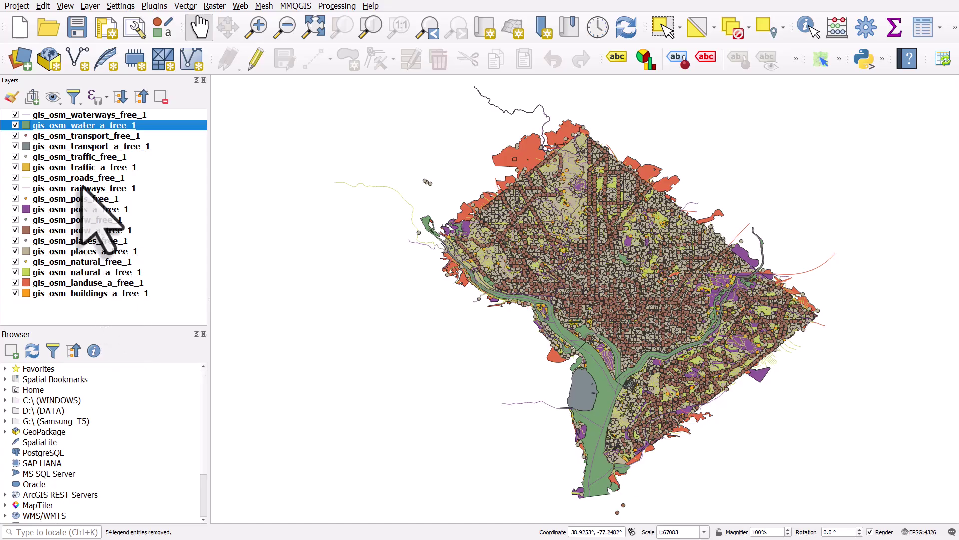
click(65, 115)
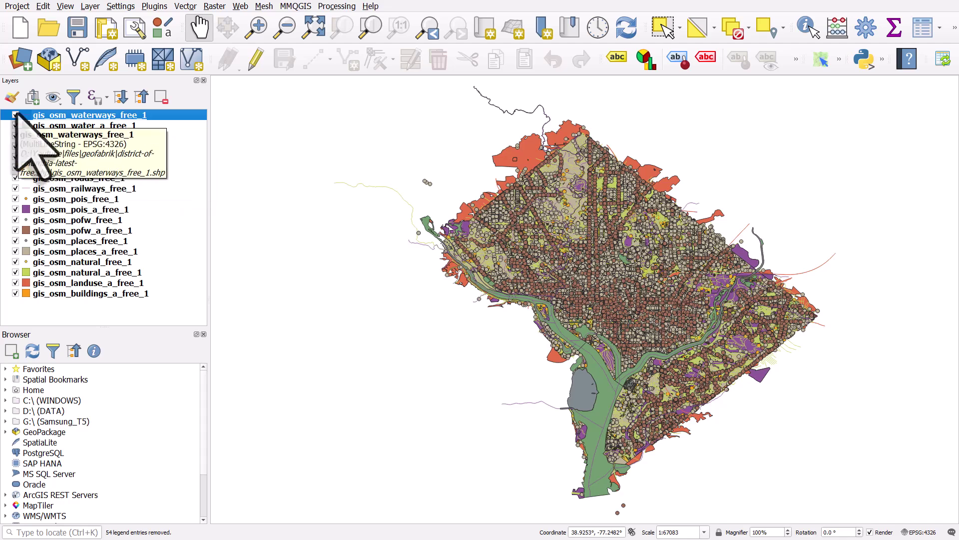
click(53, 97)
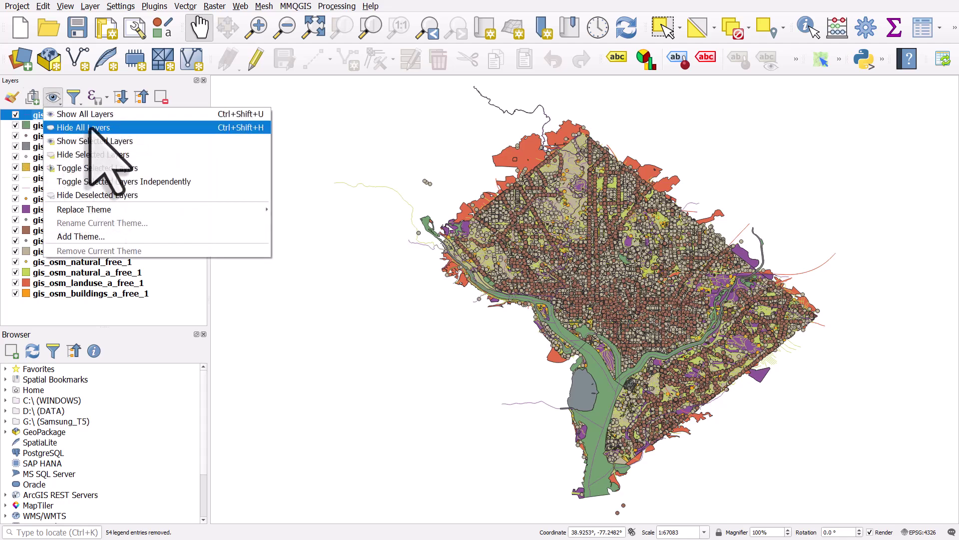
click(52, 99)
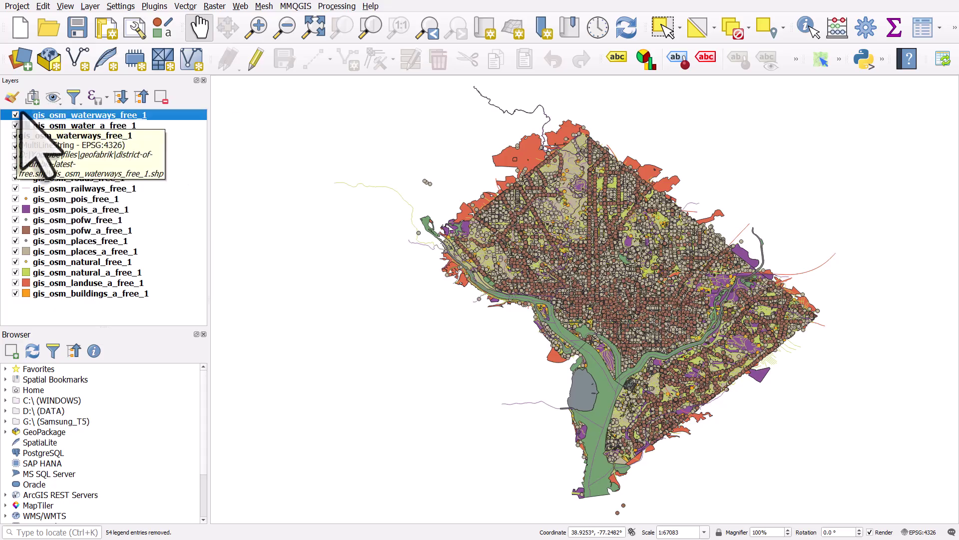
click(53, 97)
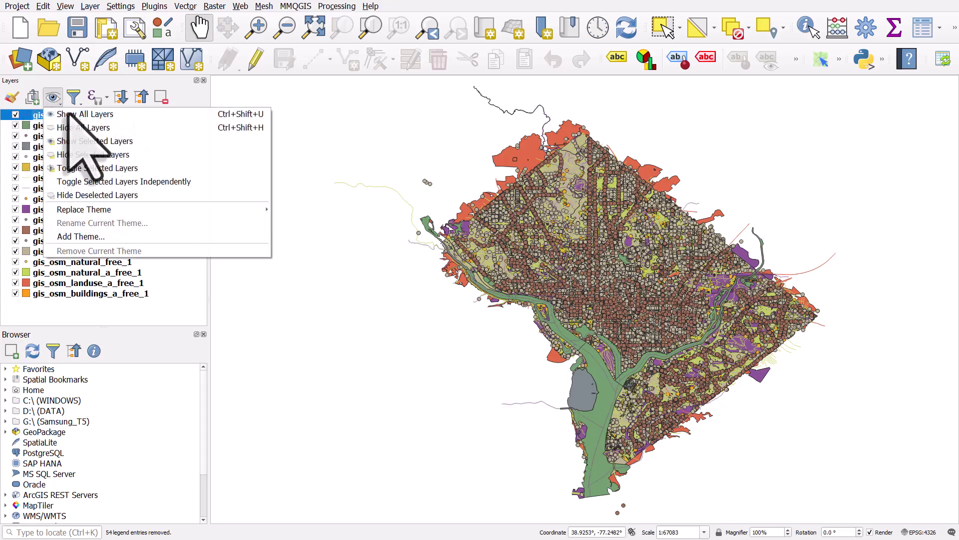
click(78, 128)
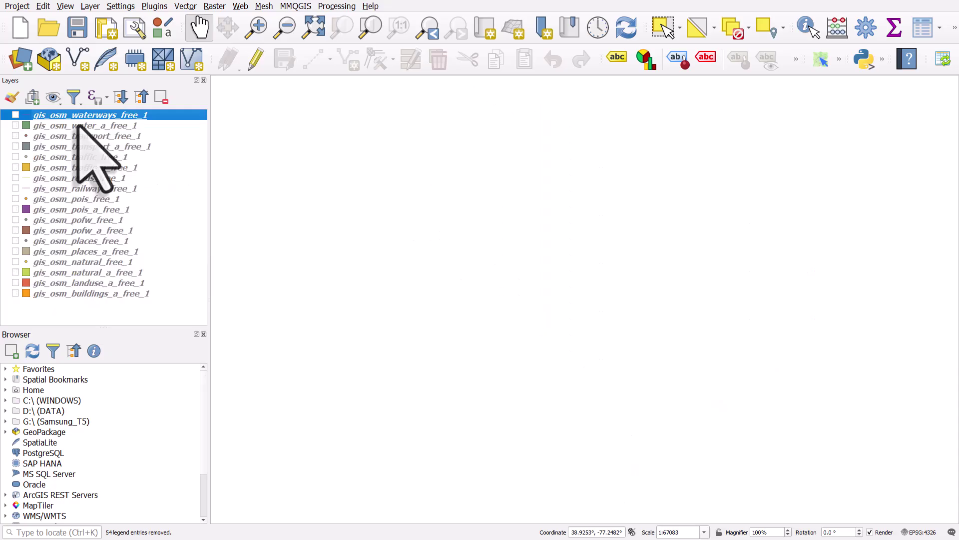
Step: Examine the waterways, water, transport and traffic layers one by one, hiding each again after viewing it
click(15, 115)
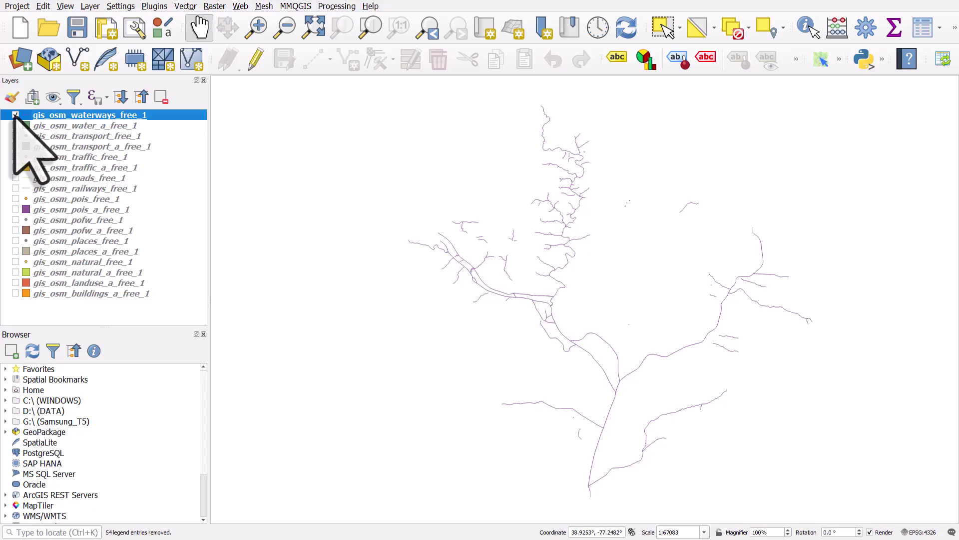
click(15, 115)
click(15, 125)
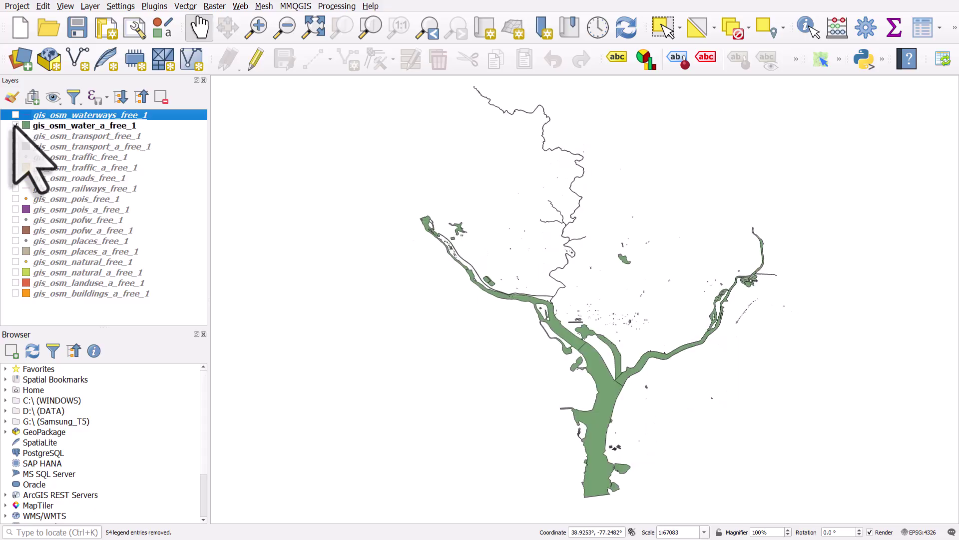
click(16, 126)
click(15, 136)
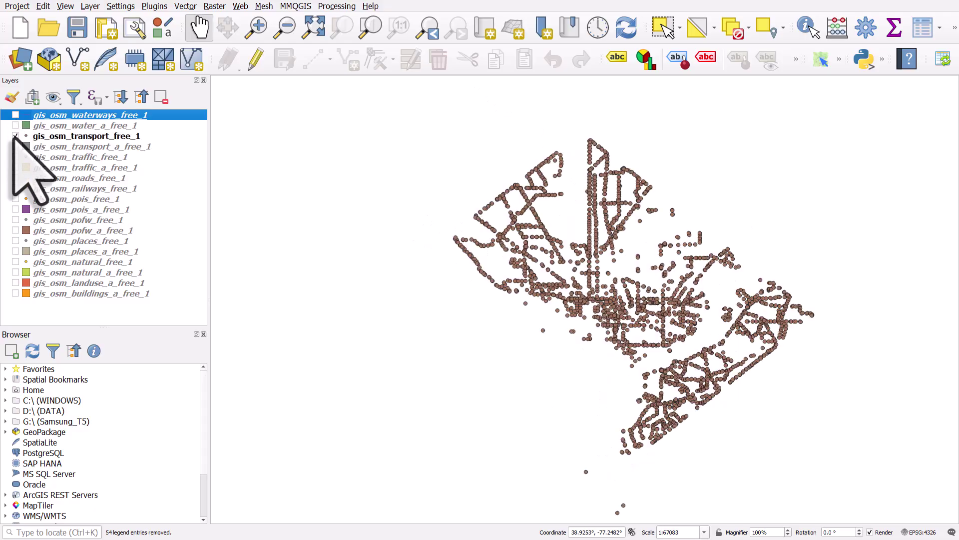
click(16, 136)
click(15, 147)
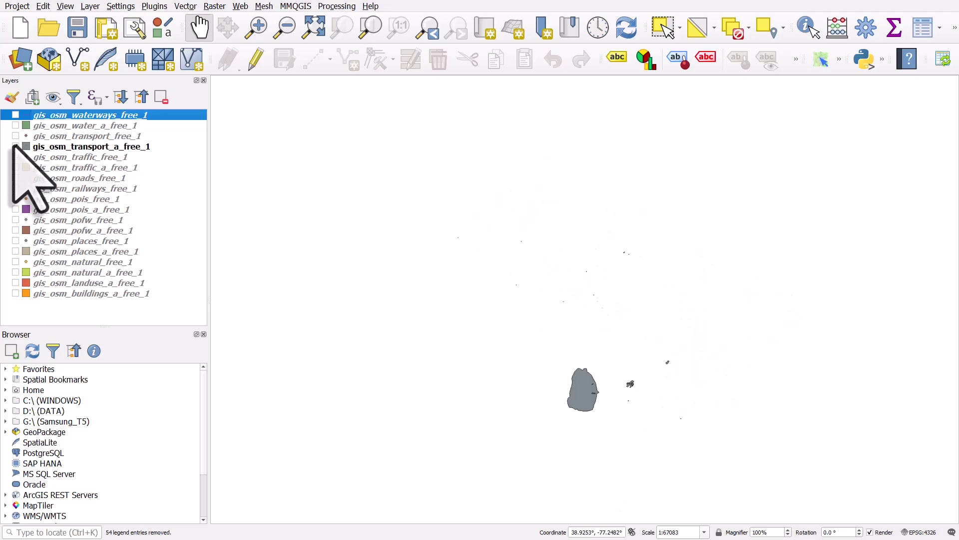
click(15, 146)
click(15, 157)
click(15, 157)
click(15, 167)
click(16, 167)
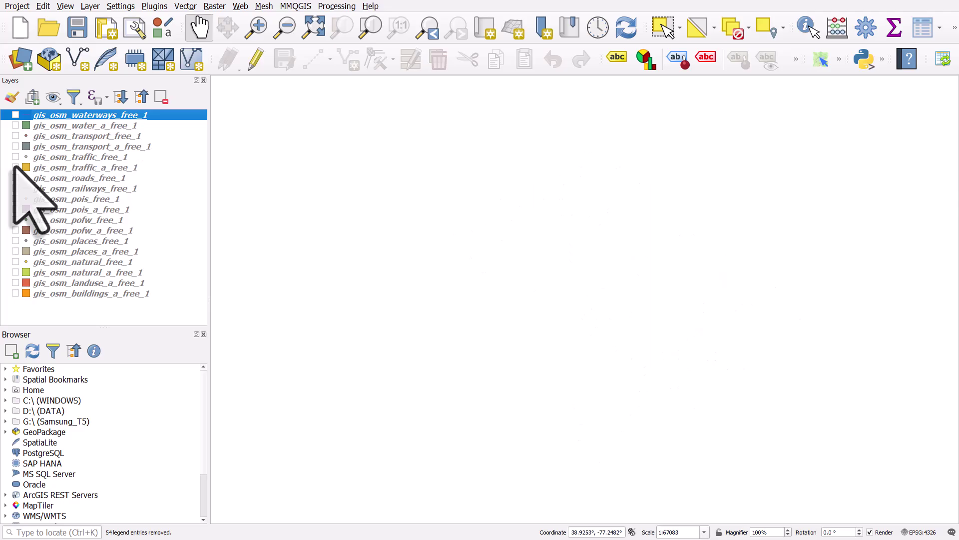
Step: Make gis_osm_buildings_a_free_1 the only visible layer, after briefly showing gis_osm_landuse_a_free_1 over it
click(15, 293)
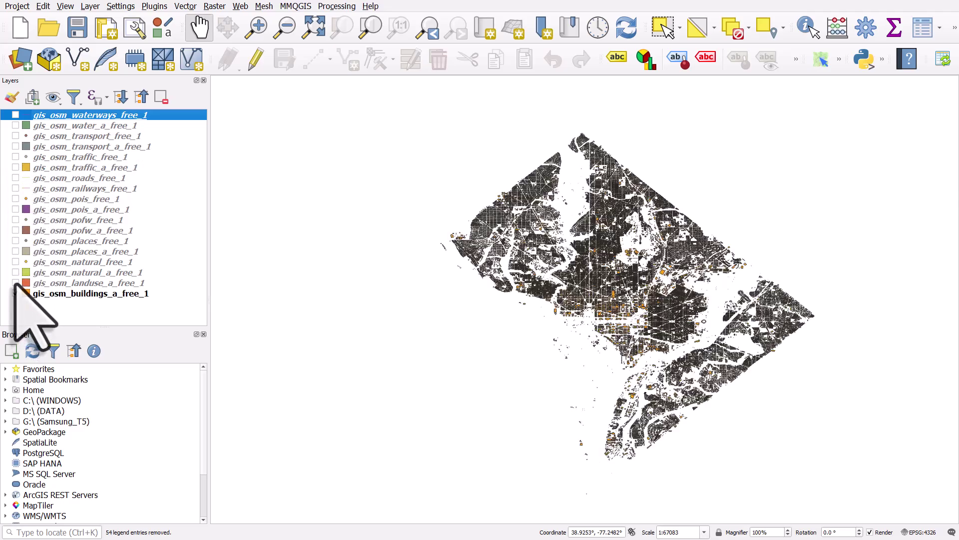
click(16, 283)
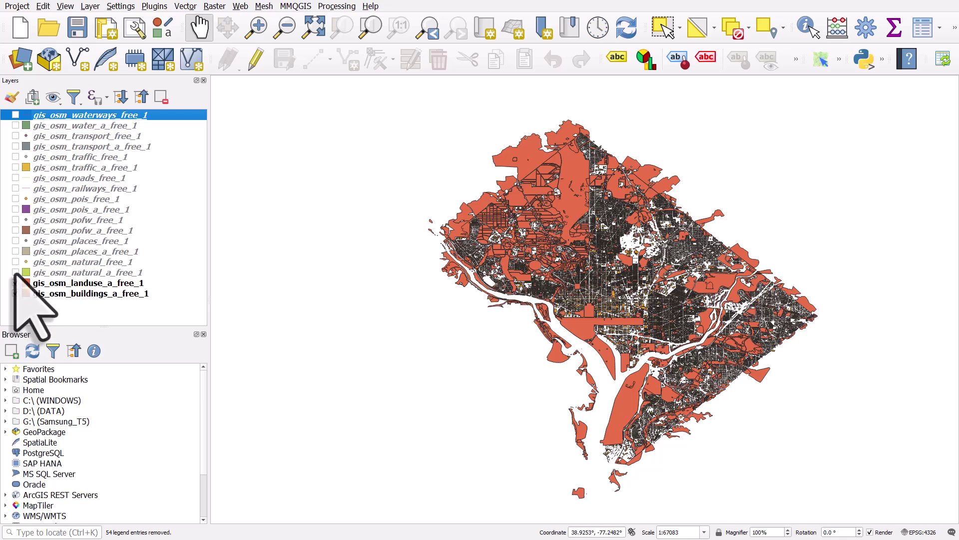
click(16, 272)
click(15, 273)
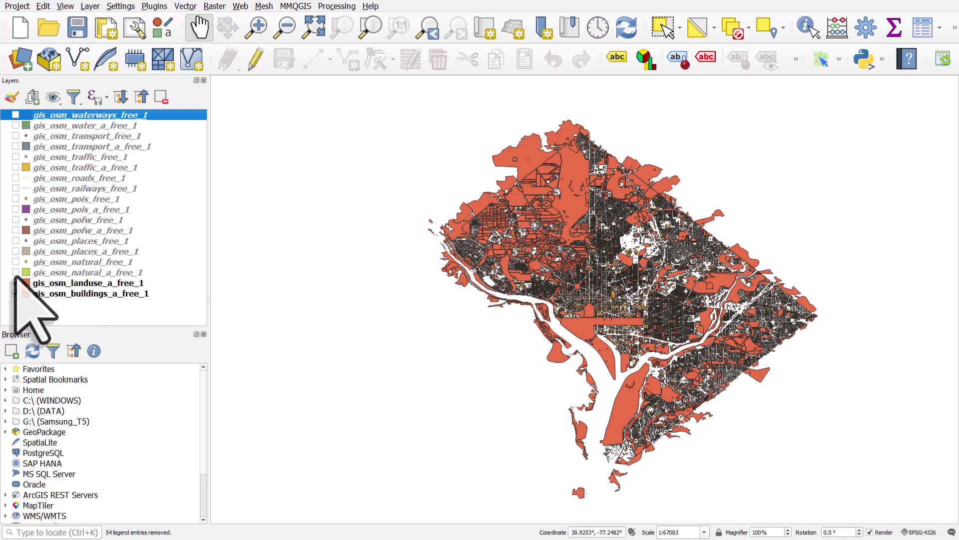
click(15, 282)
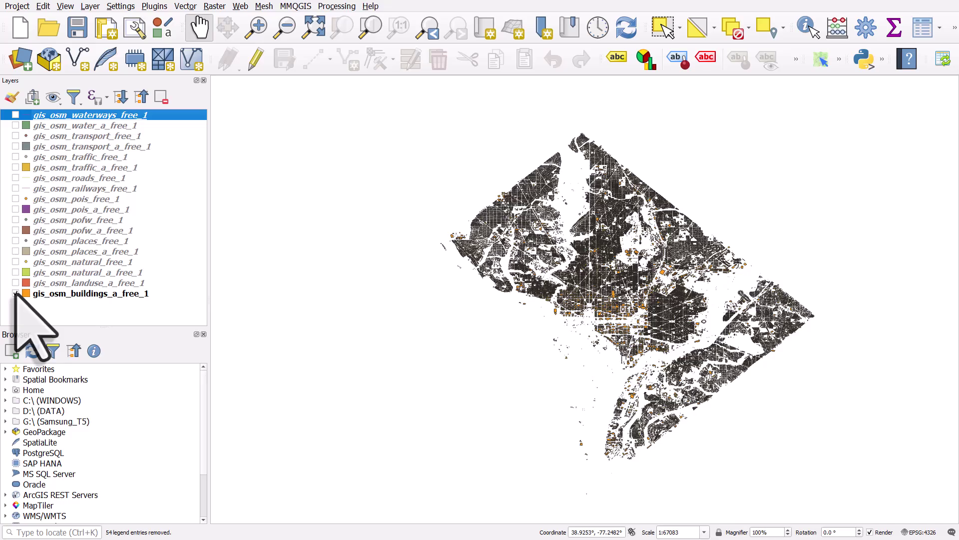
Step: Open the symbology settings of gis_osm_buildings_a_free_1 and select its Simple Fill symbol layer for editing
click(257, 28)
drag(593, 274, 672, 363)
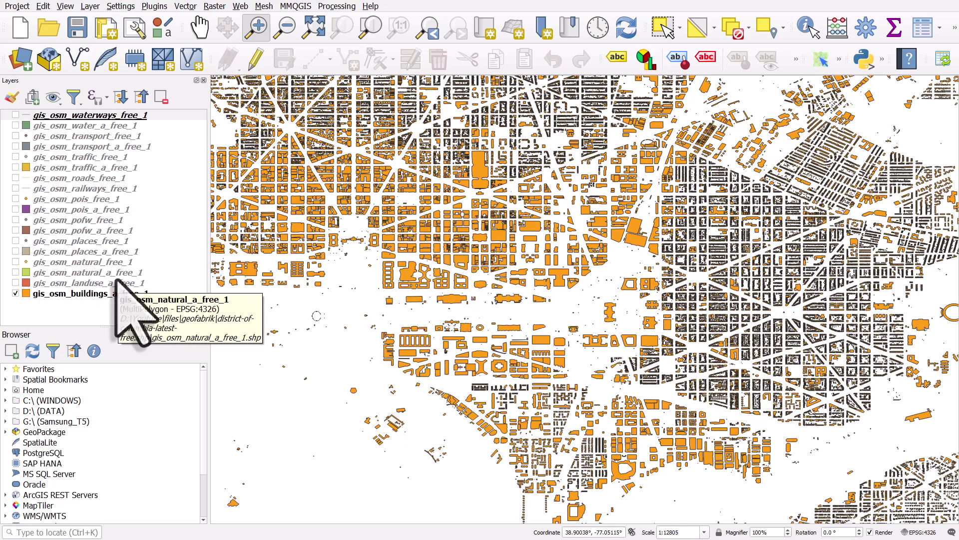
click(59, 294)
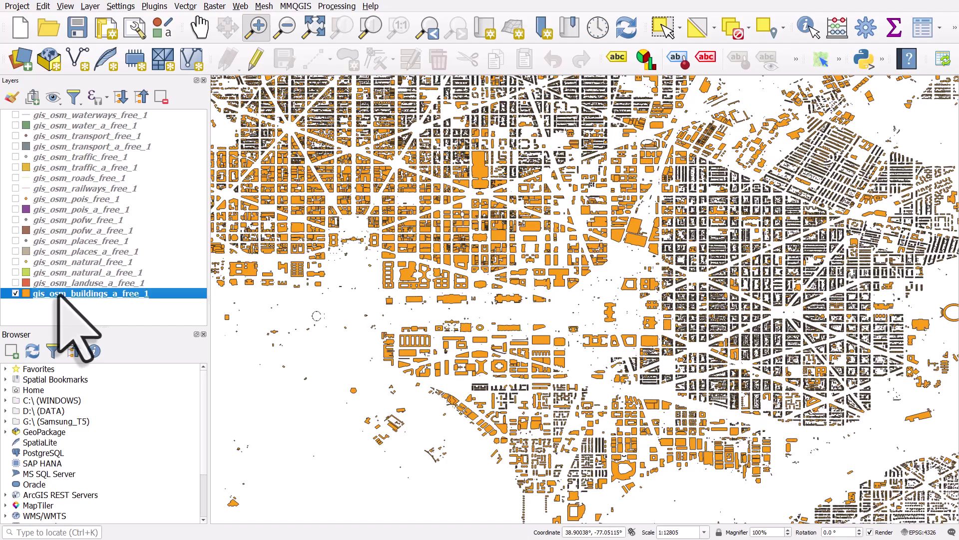
double_click(59, 294)
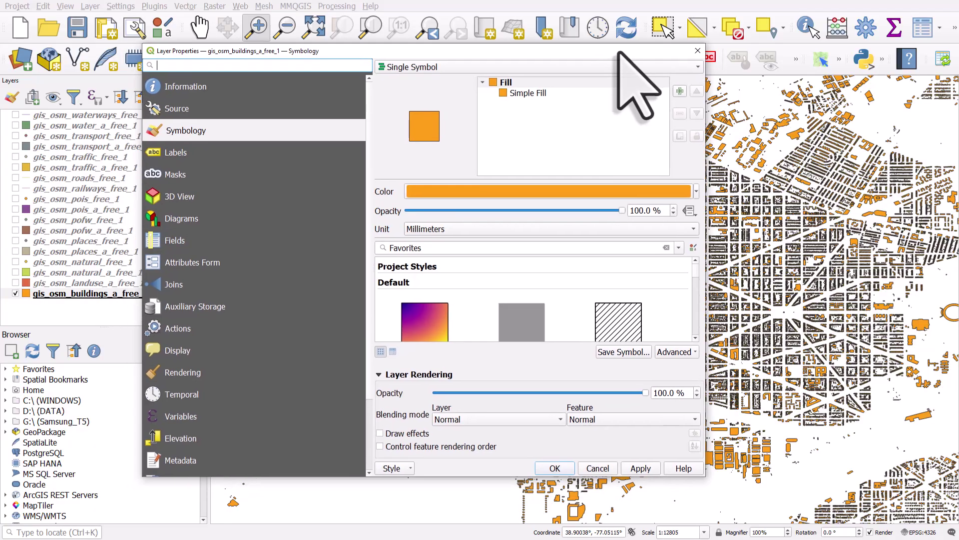
drag(619, 51, 632, 50)
click(215, 108)
click(209, 130)
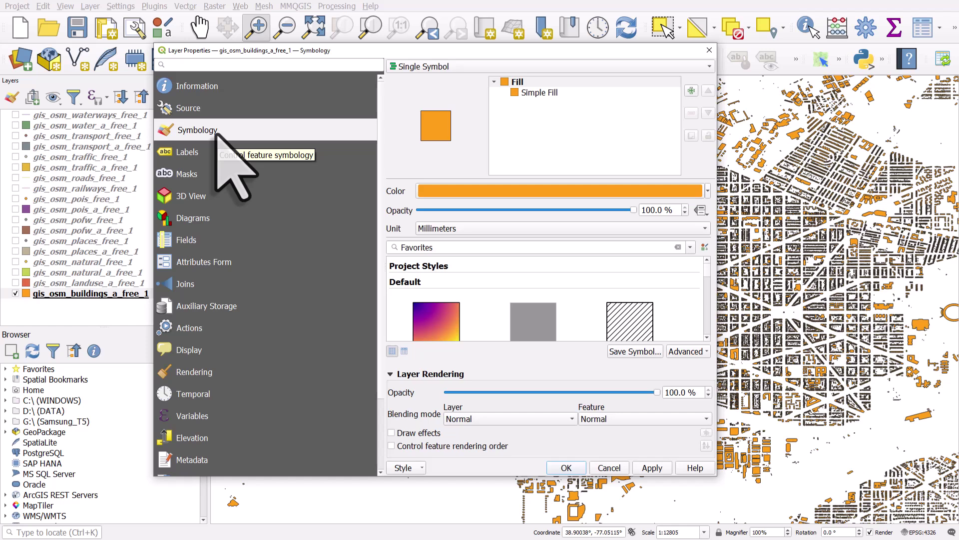
click(409, 65)
click(415, 64)
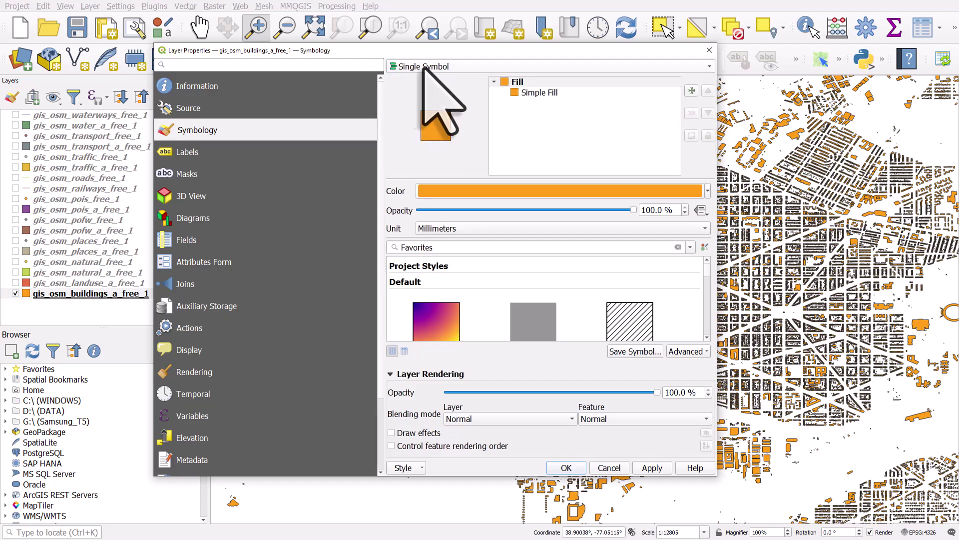
click(540, 93)
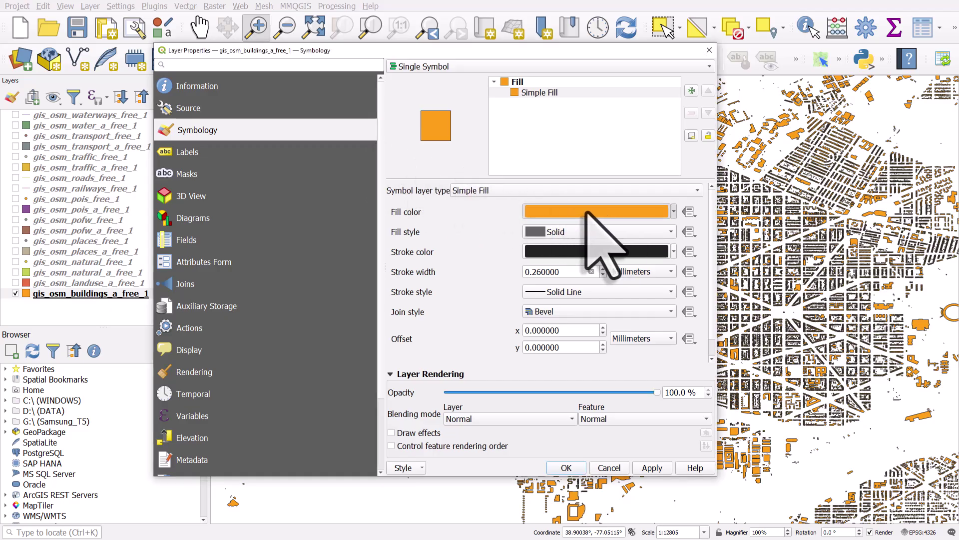
click(606, 213)
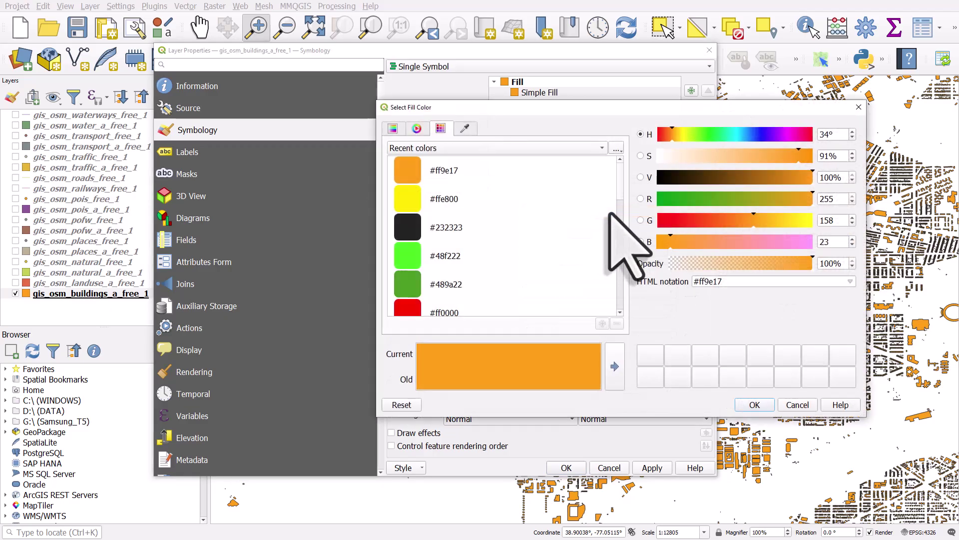
drag(806, 262, 768, 256)
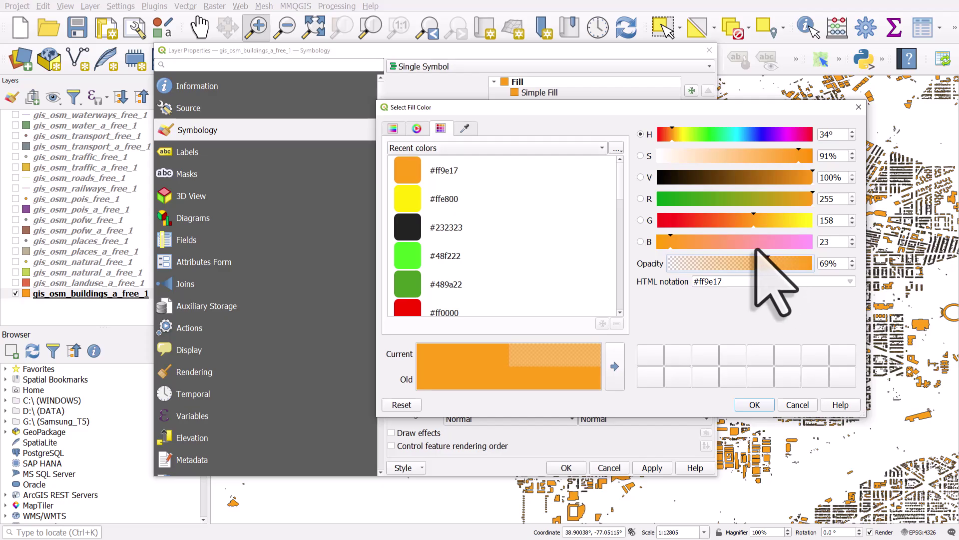
click(464, 128)
click(417, 129)
click(393, 129)
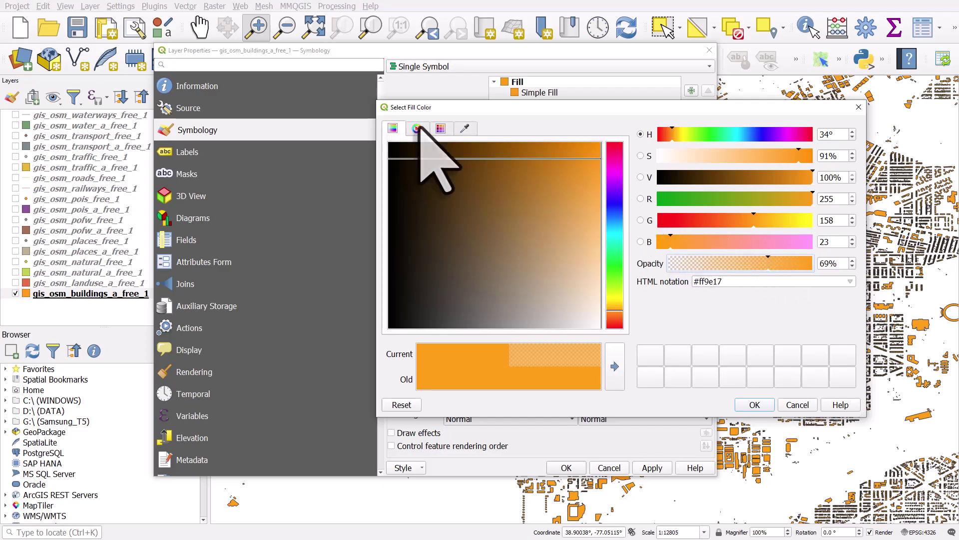
click(858, 107)
Step: Set both the fill and stroke colours of the buildings to light grey #f0f0f0 and apply the style
click(674, 211)
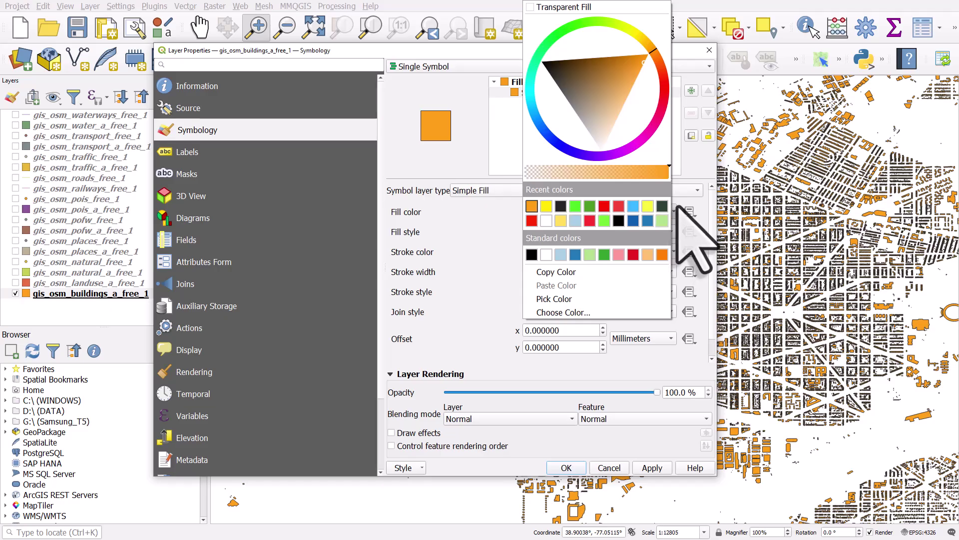
click(674, 210)
click(674, 211)
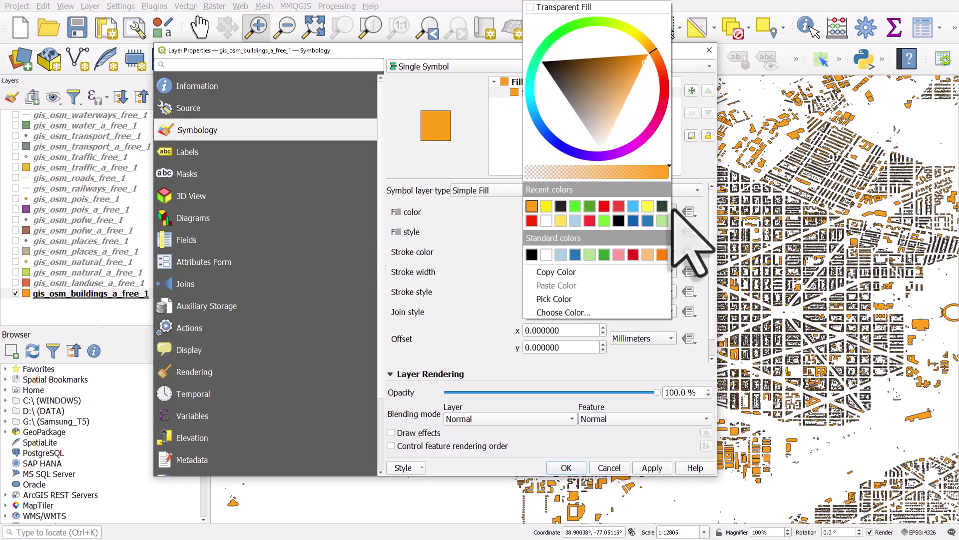
click(612, 312)
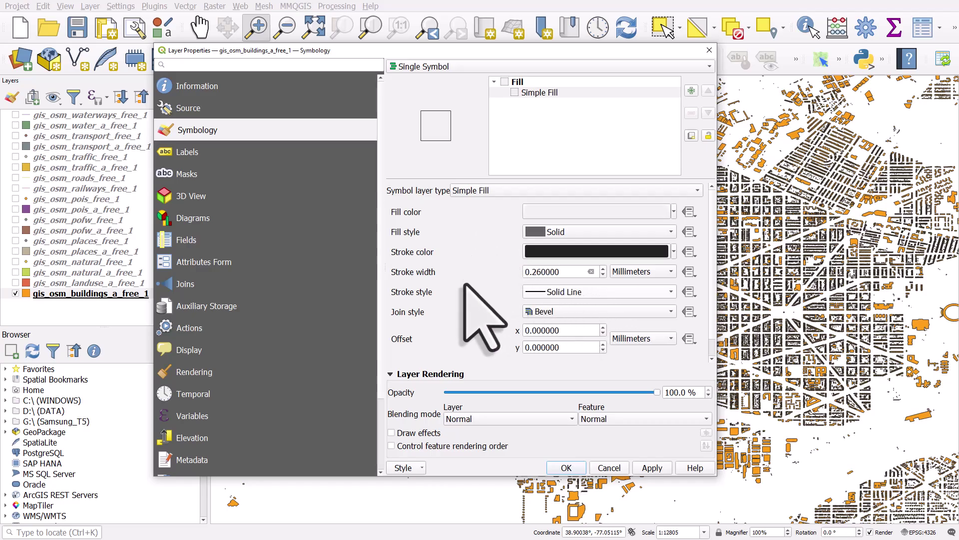
drag(540, 207, 532, 252)
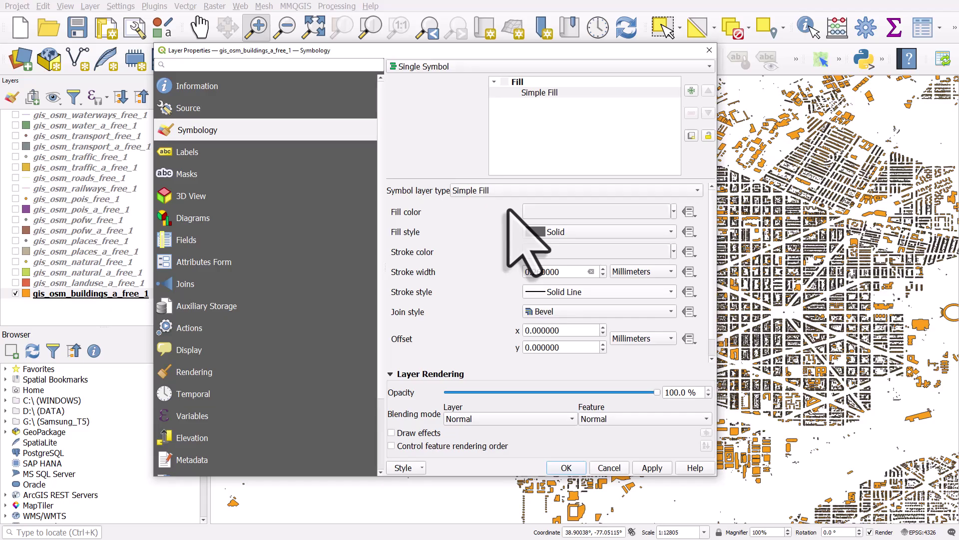
click(658, 469)
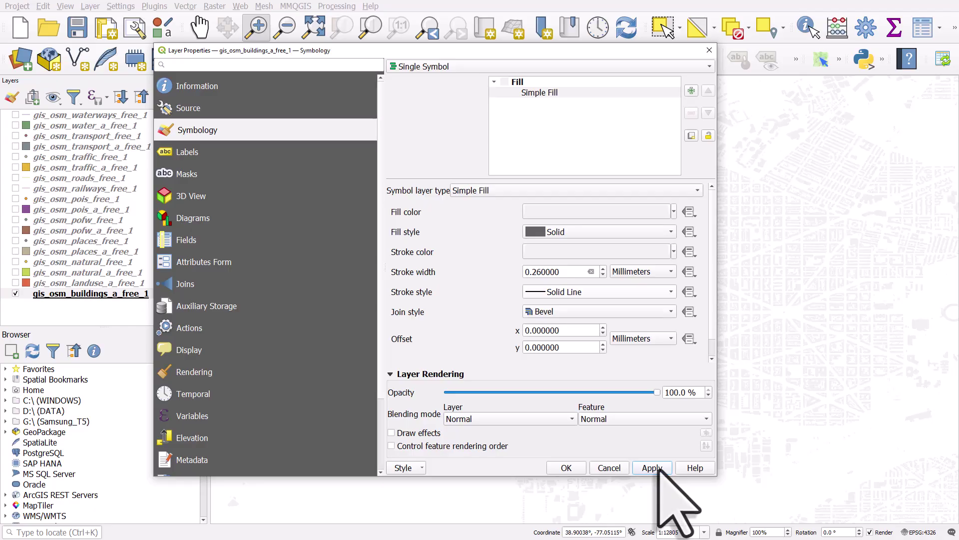
Step: Darken the buildings' fill to grey #a6a6a6, copy that colour to the stroke and apply the style
click(541, 214)
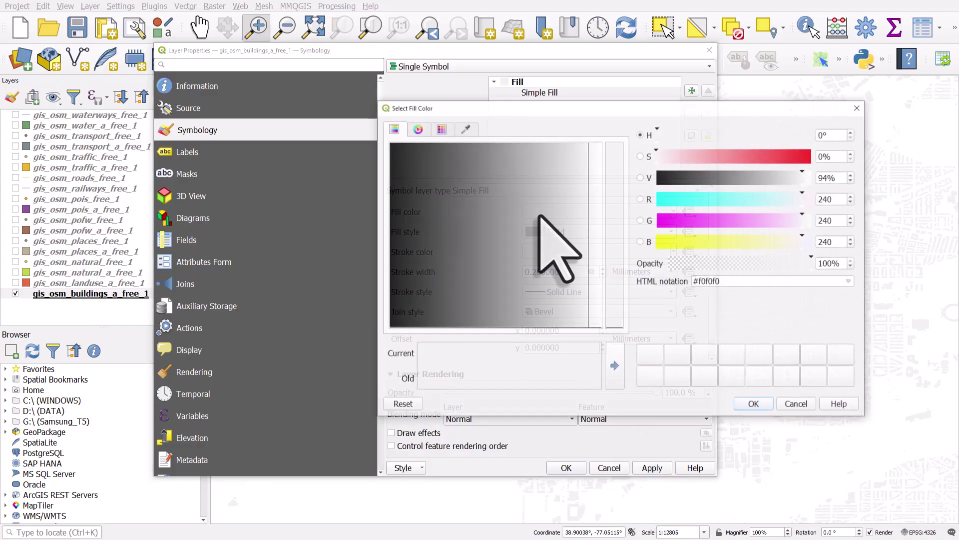
click(799, 175)
drag(799, 172, 758, 166)
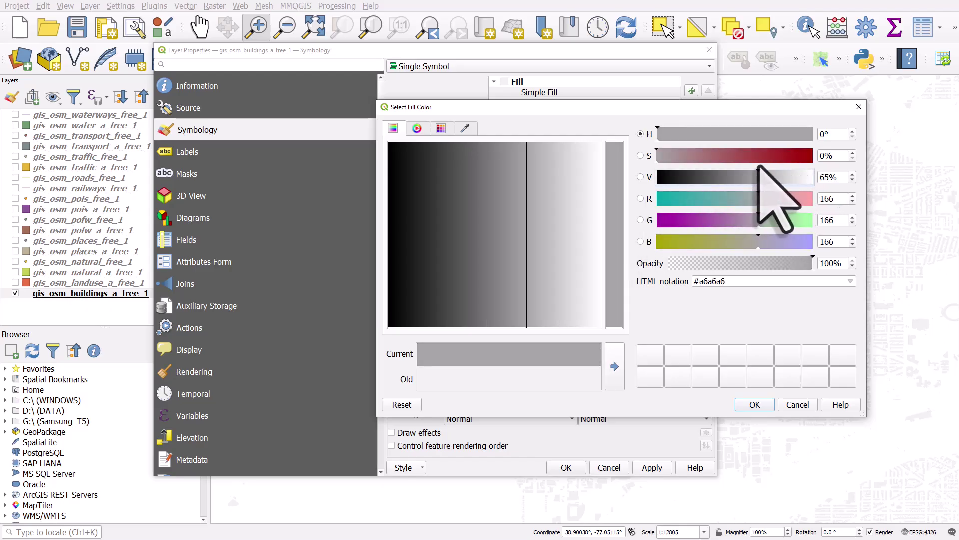
click(756, 403)
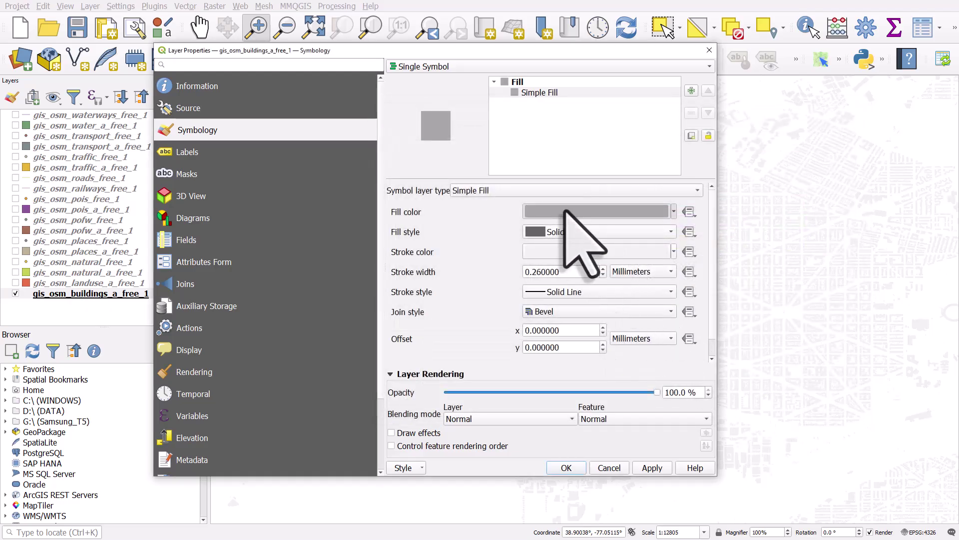
drag(520, 248, 529, 250)
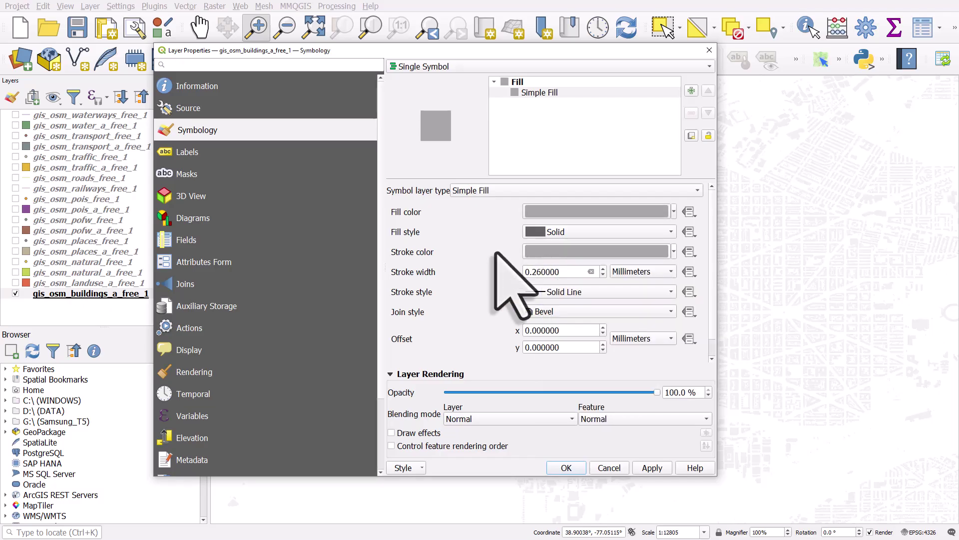
click(652, 468)
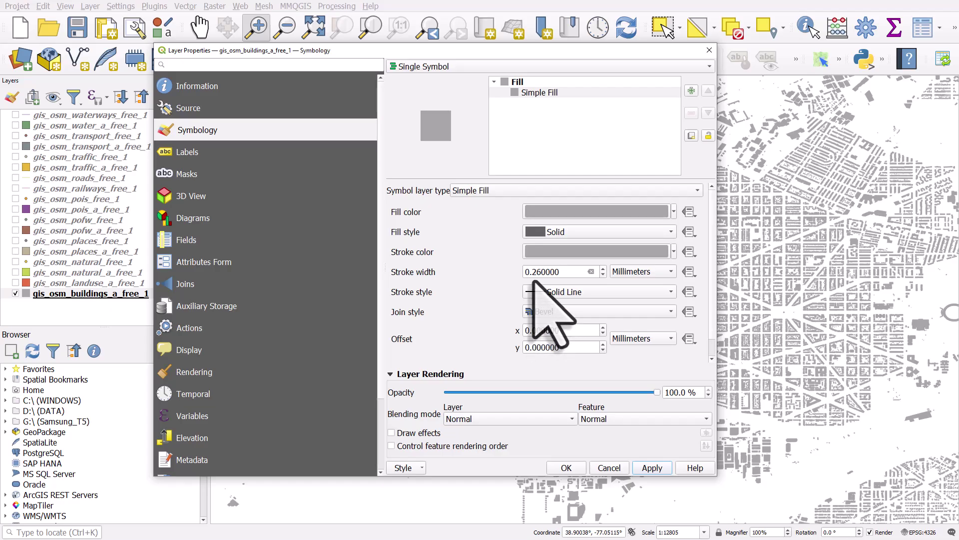
Step: Set the buildings' stroke width to 0.1 mm, accept the layer style and inspect the buildings on the map
drag(531, 271, 576, 275)
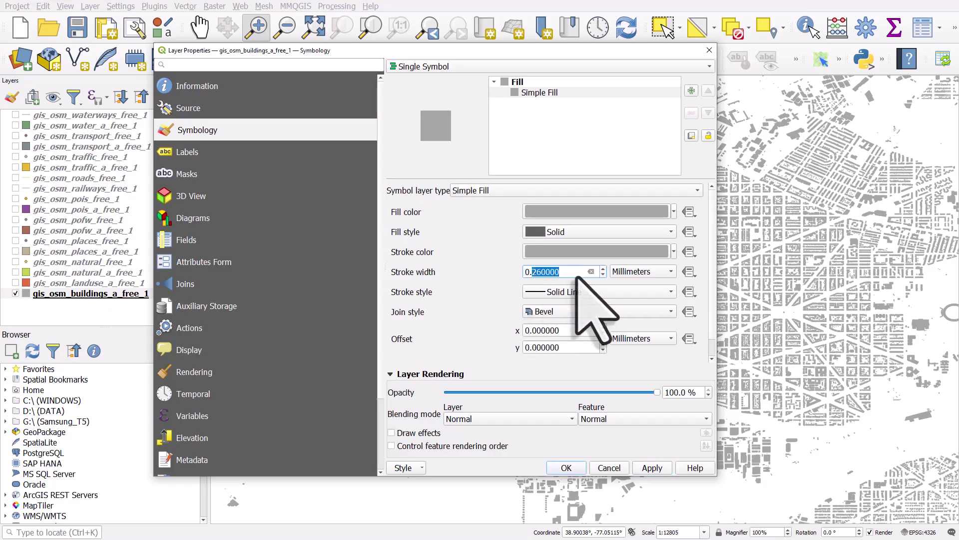
text(1)
click(640, 466)
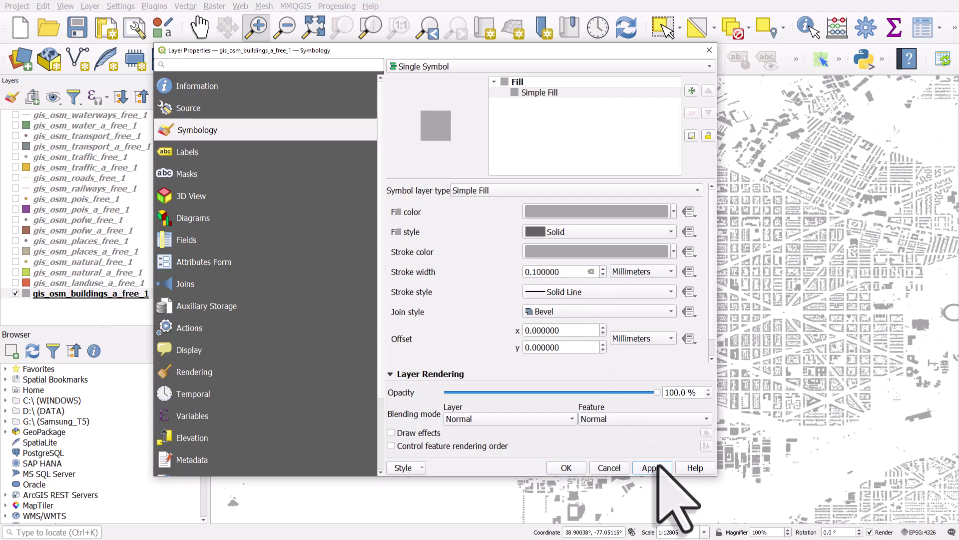
click(566, 468)
drag(504, 258, 668, 373)
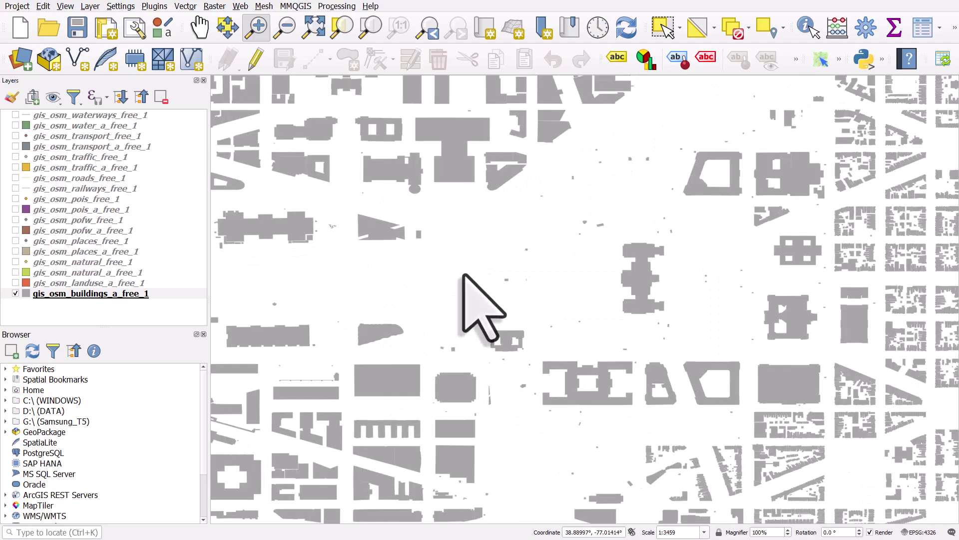
scroll(463, 275, down, 2)
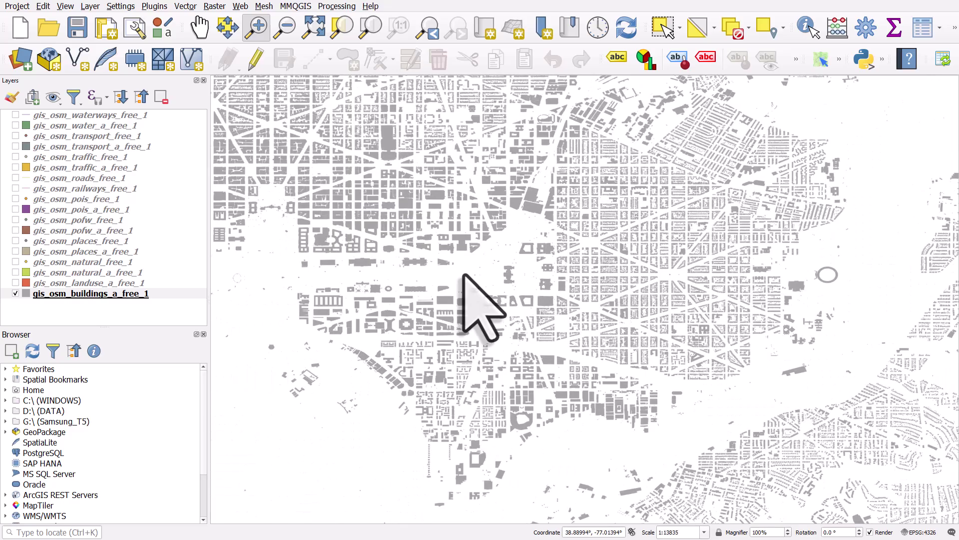
key(Up)
key(Left)
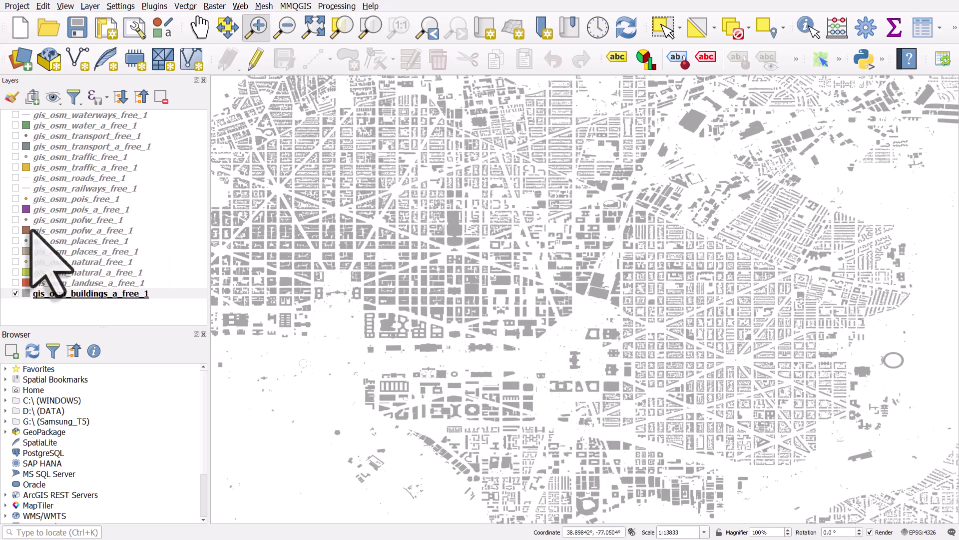
Step: Show gis_osm_natural_a_free_1 over the buildings, view it across the whole district, and hide it again
click(16, 272)
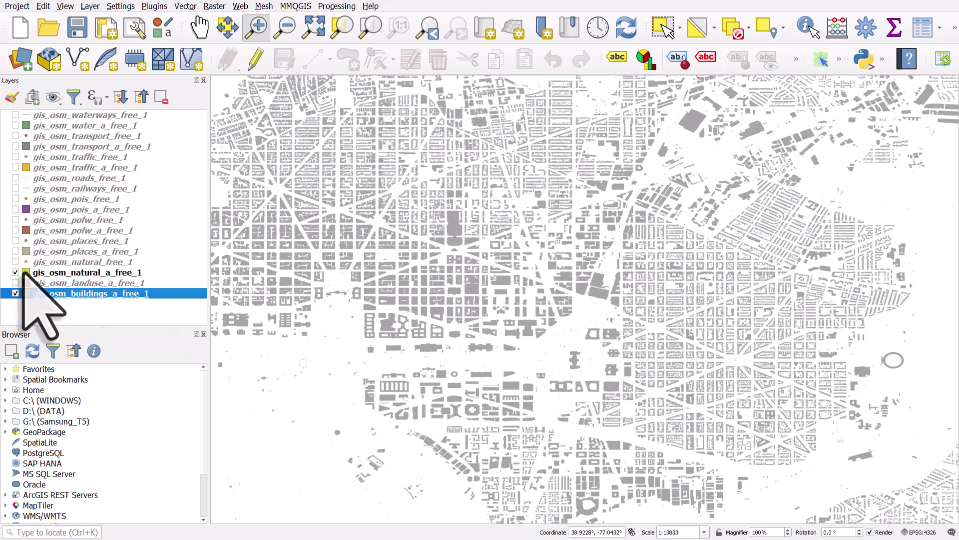
click(47, 273)
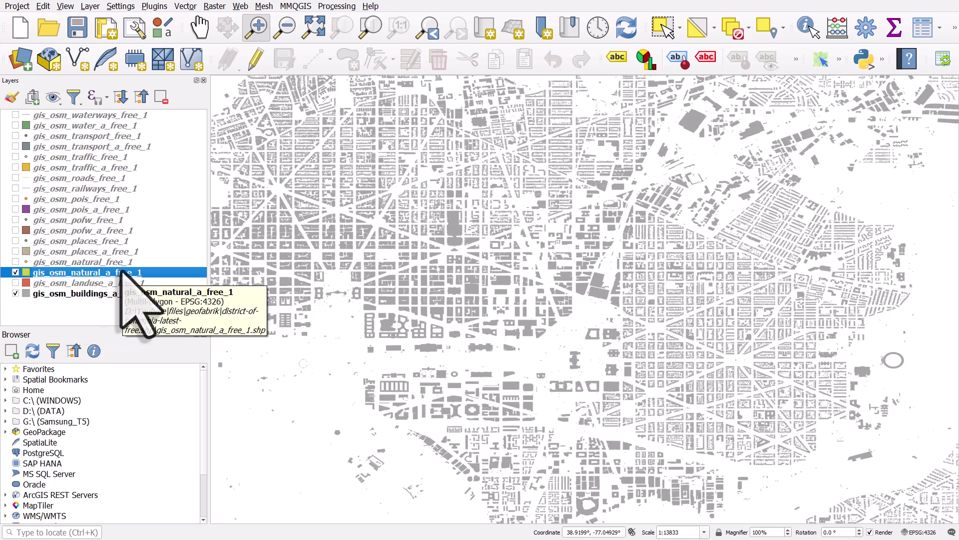
click(370, 26)
drag(475, 240, 509, 313)
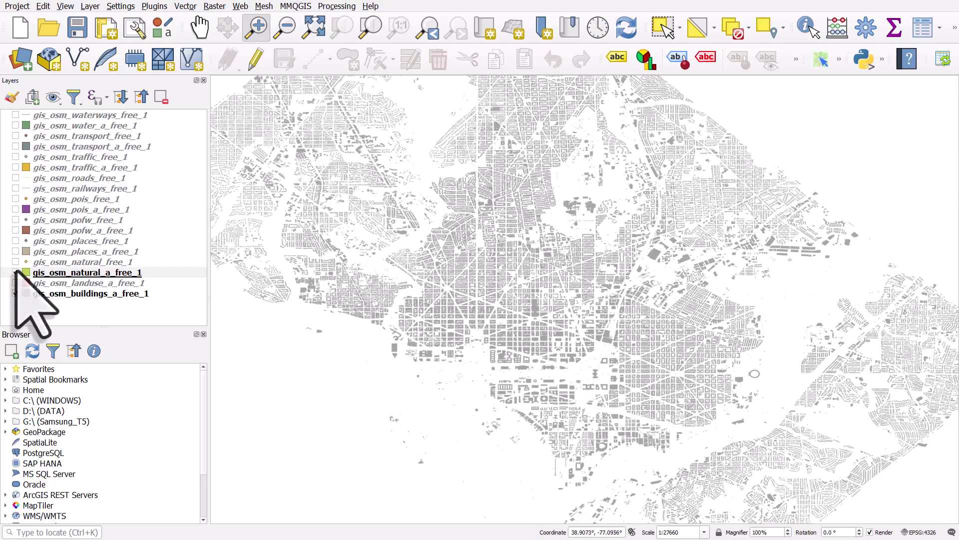
scroll(321, 317, down, 1)
drag(456, 273, 531, 321)
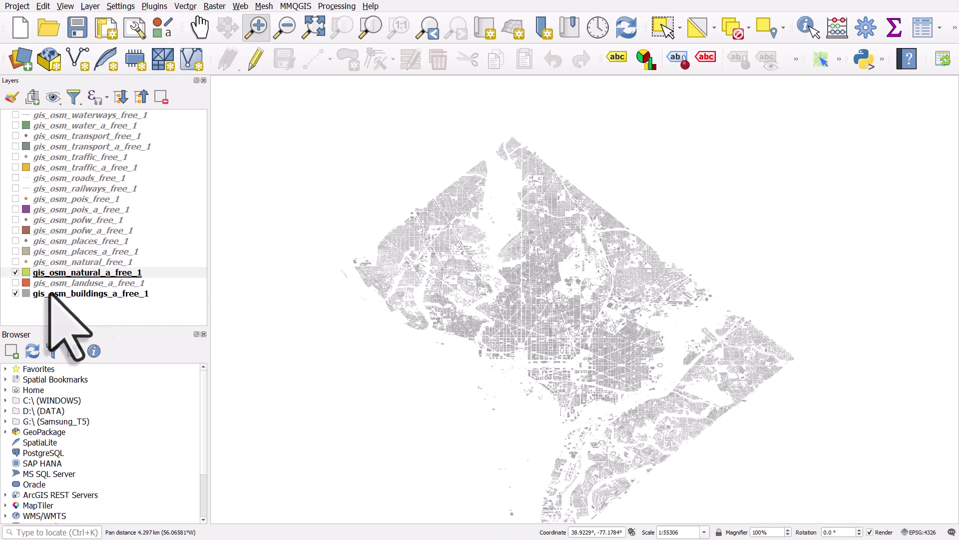
click(15, 293)
click(16, 293)
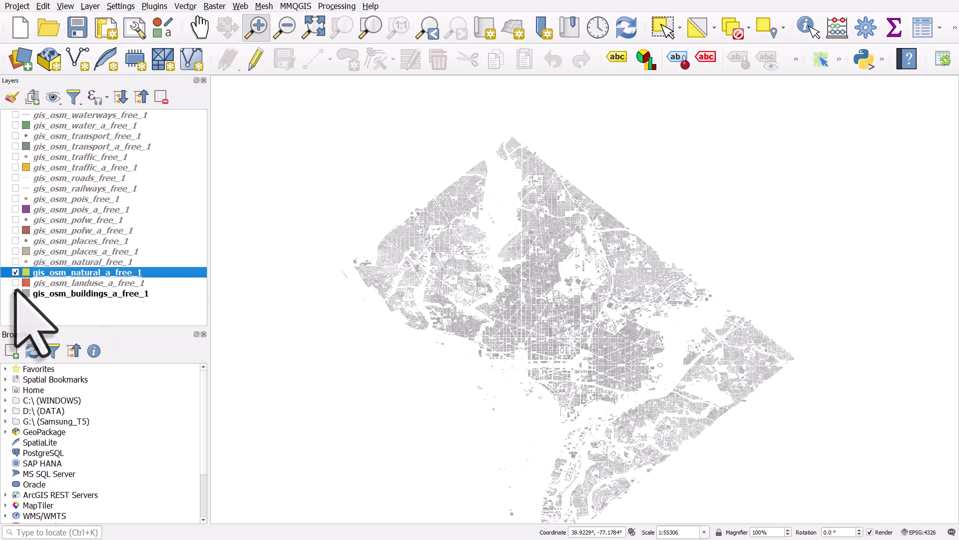
click(16, 272)
Step: Display gis_osm_landuse_a_free_1 together with the buildings, toggling its visibility to compare the map with and without it
click(16, 283)
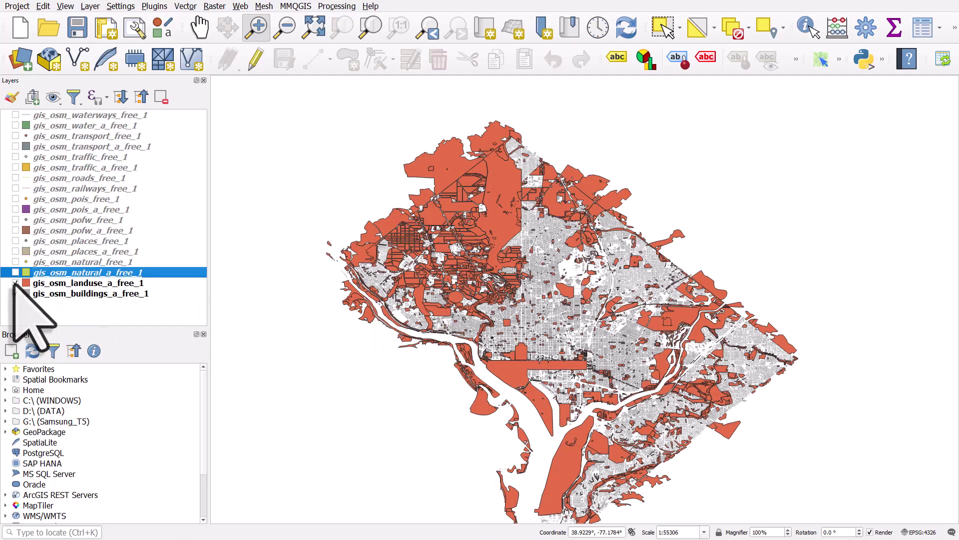
click(114, 286)
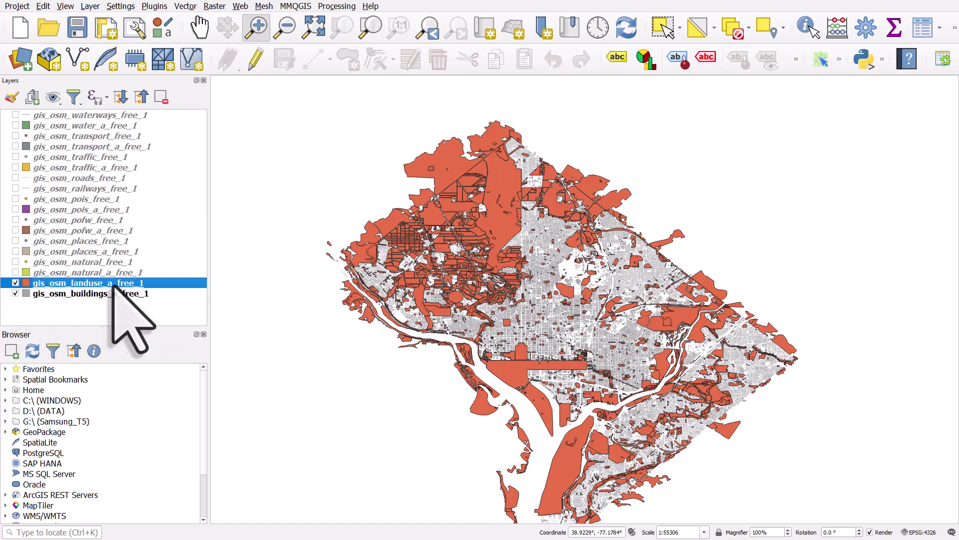
click(16, 282)
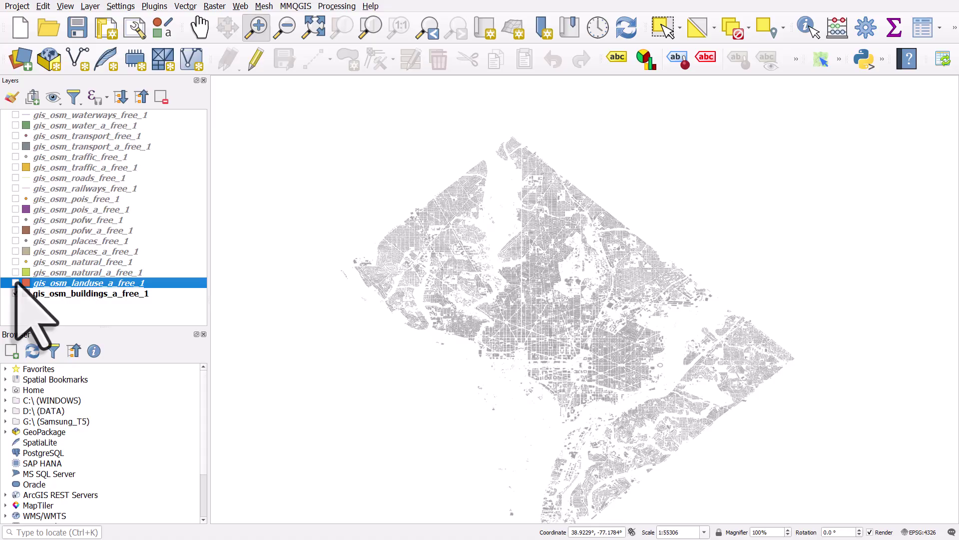
click(15, 282)
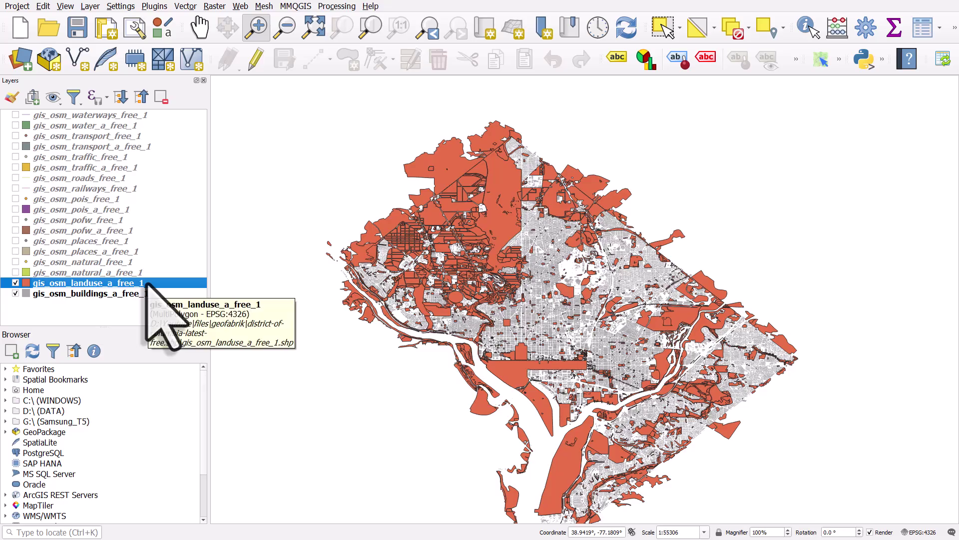
Step: Inspect gis_osm_landuse_a_free_1's attribute table with the name and fclass columns widened, then close the table
click(921, 28)
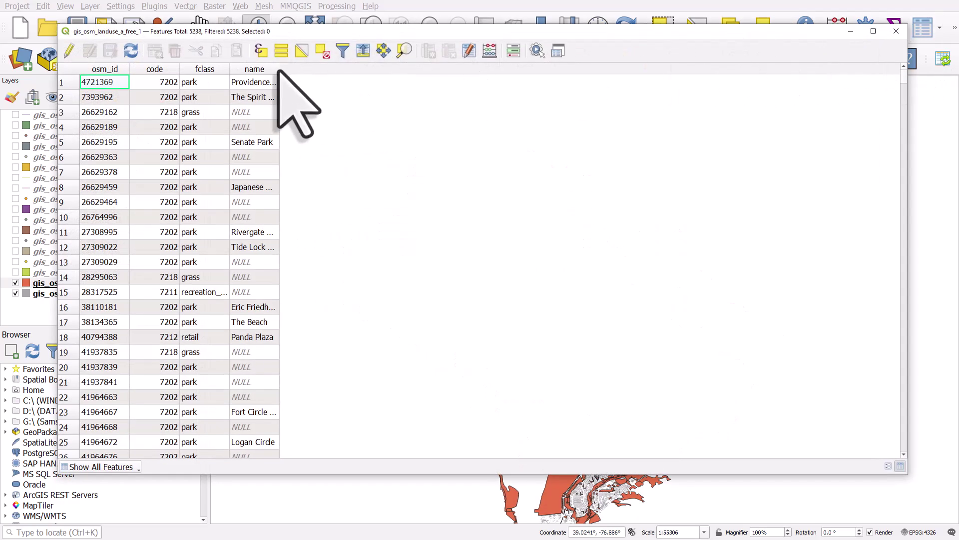
drag(280, 70, 393, 70)
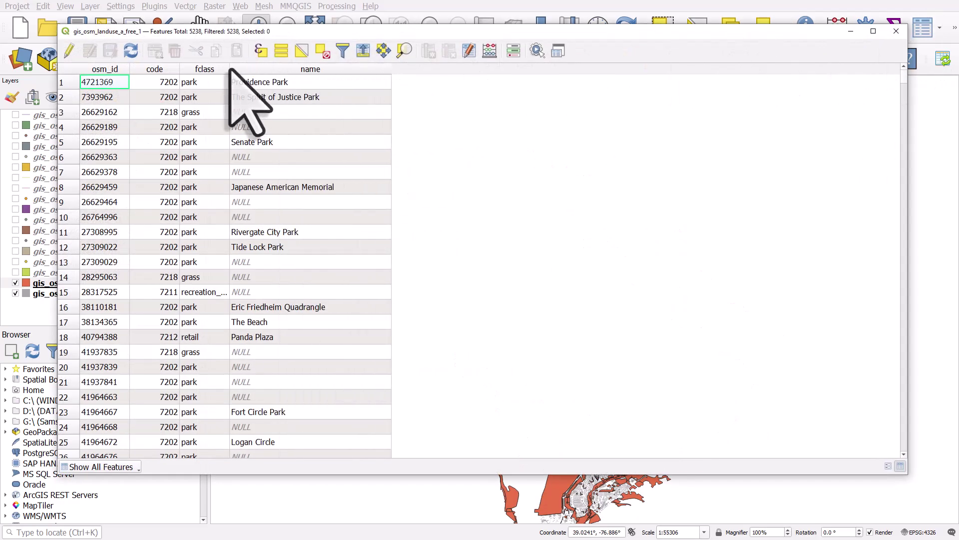
drag(229, 70, 279, 70)
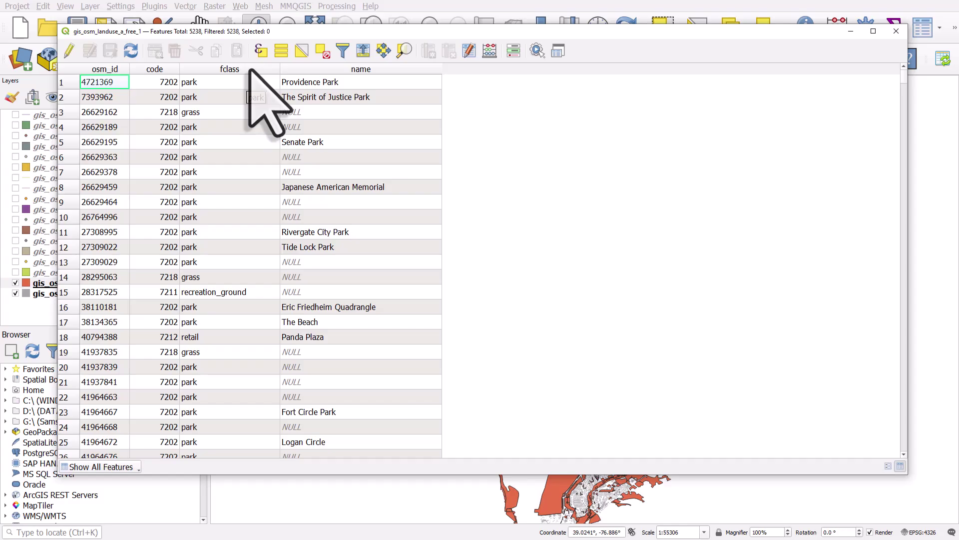
click(895, 31)
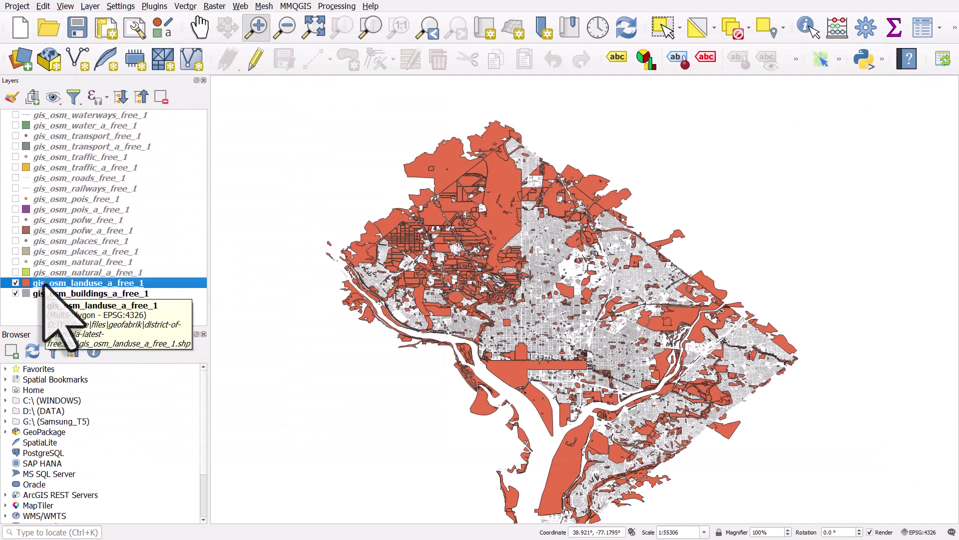
Step: Style gis_osm_landuse_a_free_1 with Categorized symbology on fclass, classify it with random colors and accept the layer style
double_click(128, 283)
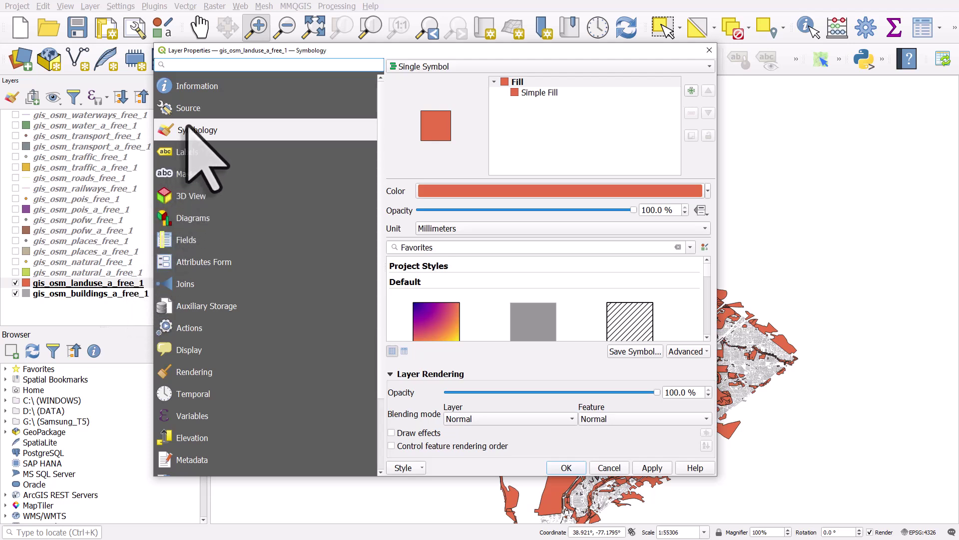
click(467, 66)
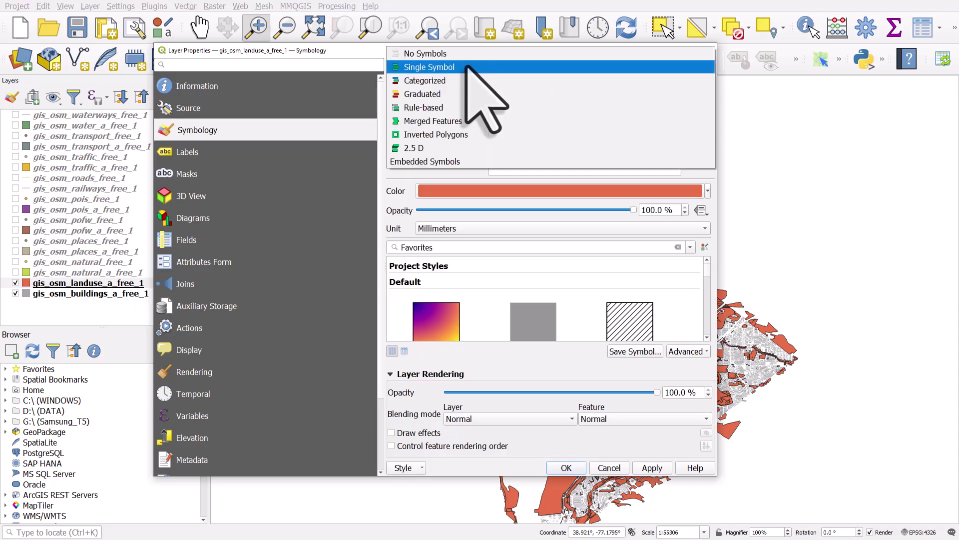
click(467, 79)
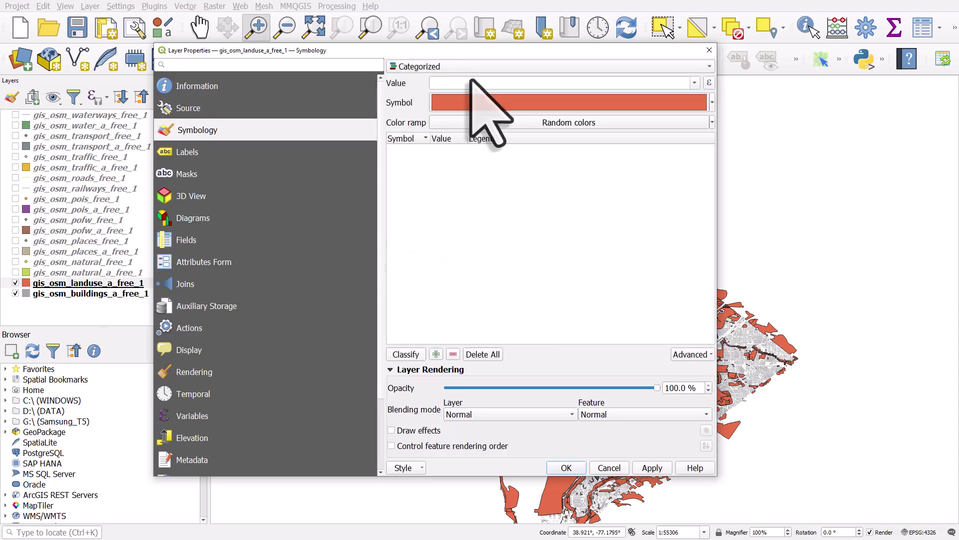
click(692, 84)
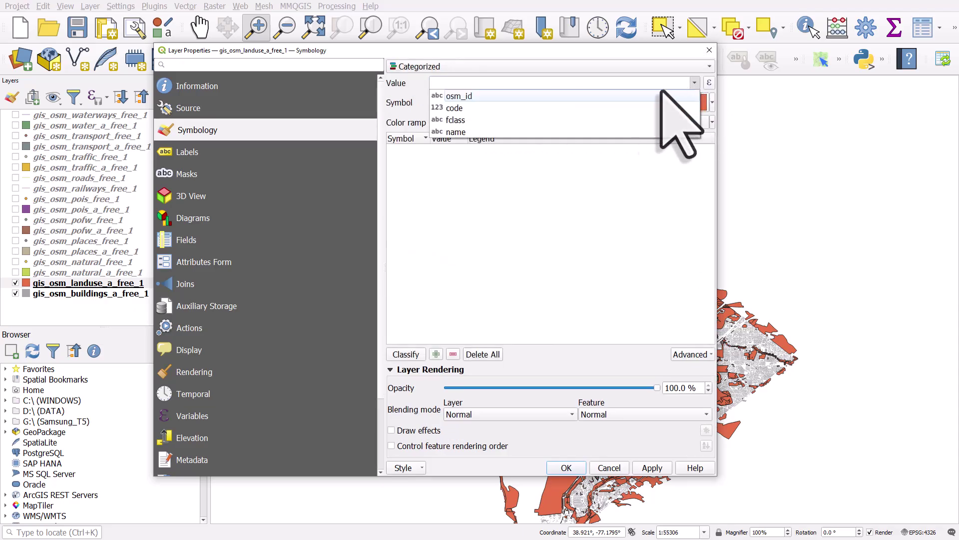
click(492, 121)
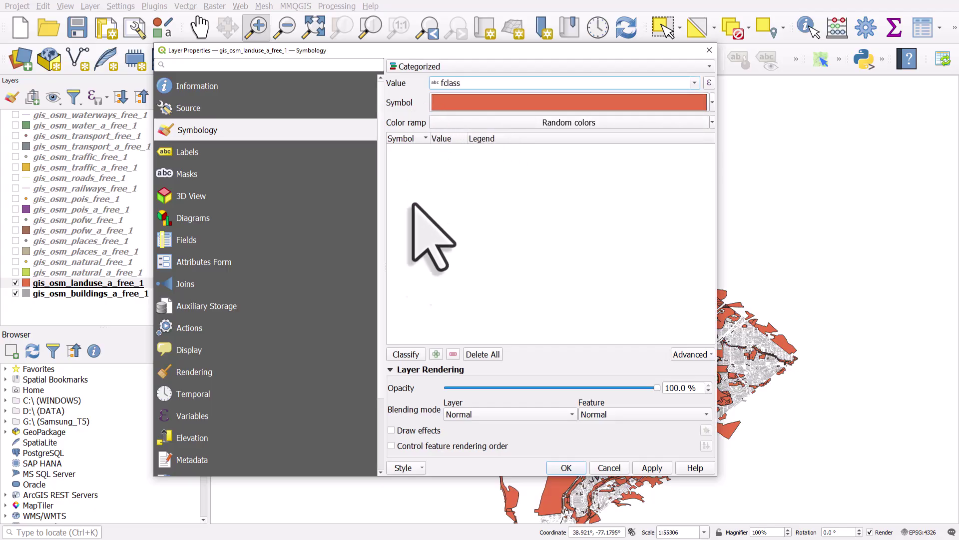
click(404, 353)
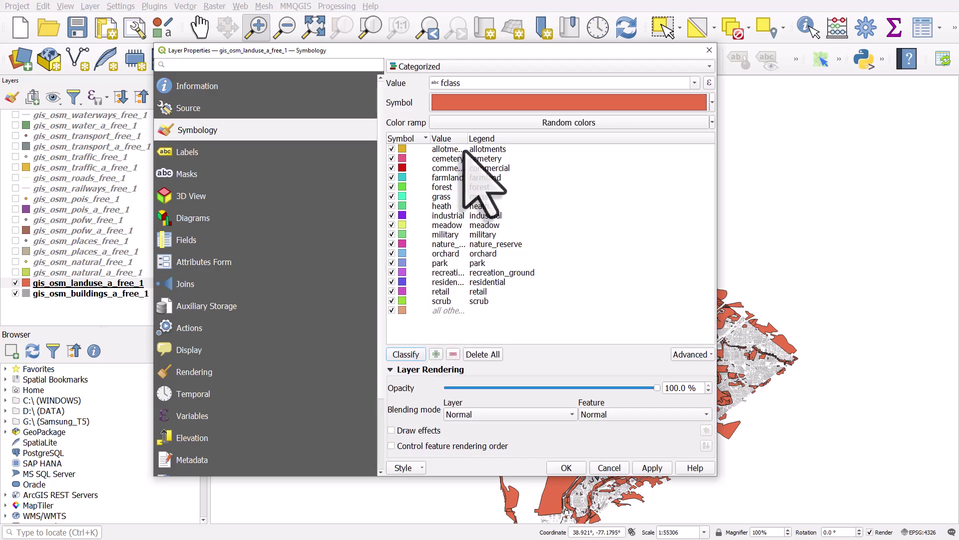
drag(468, 139, 547, 142)
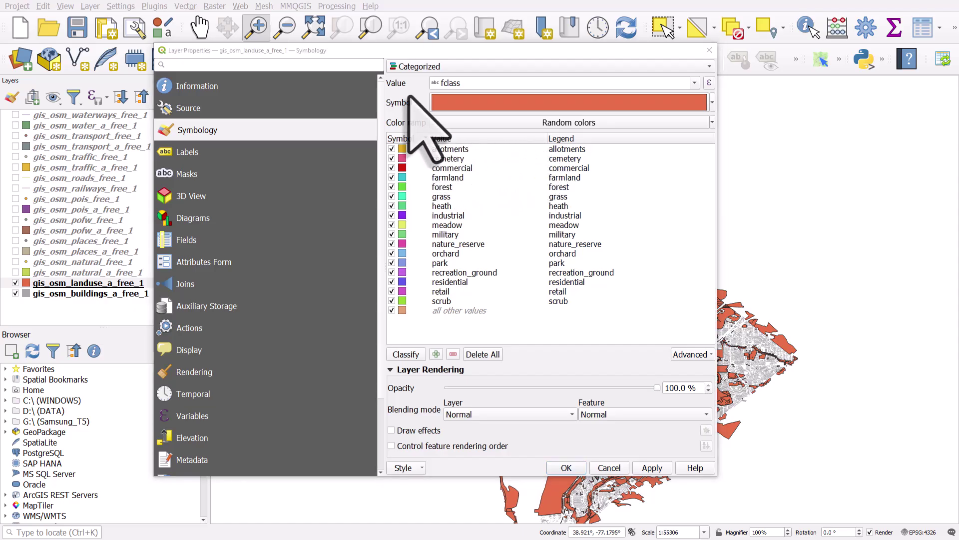
click(569, 466)
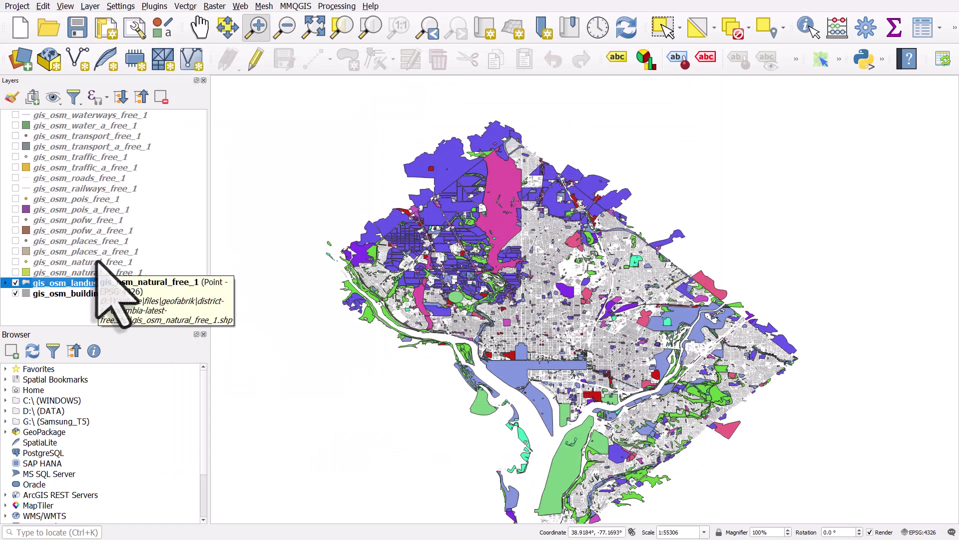
Step: Expand the land use layer's legend in the layer tree and look through its fclass categories
click(5, 282)
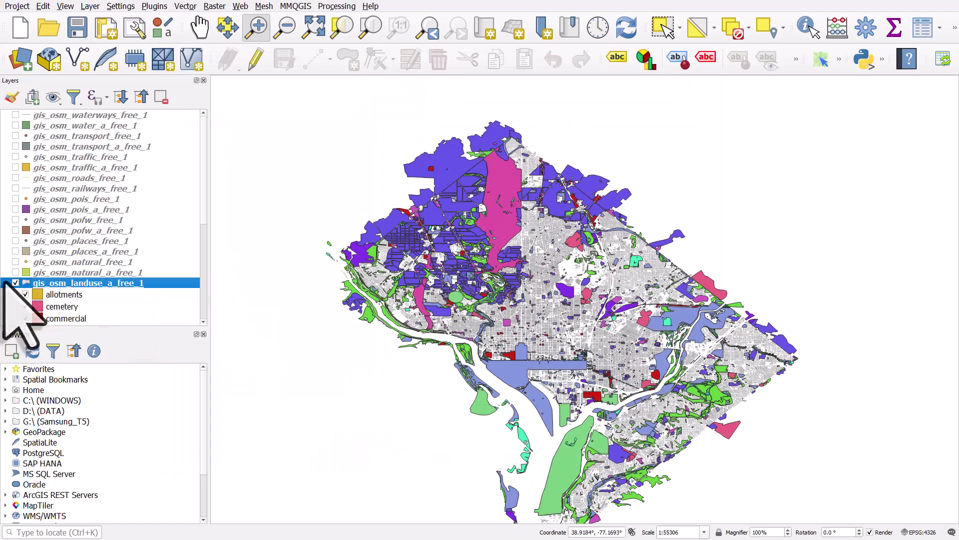
scroll(195, 205, down, 4)
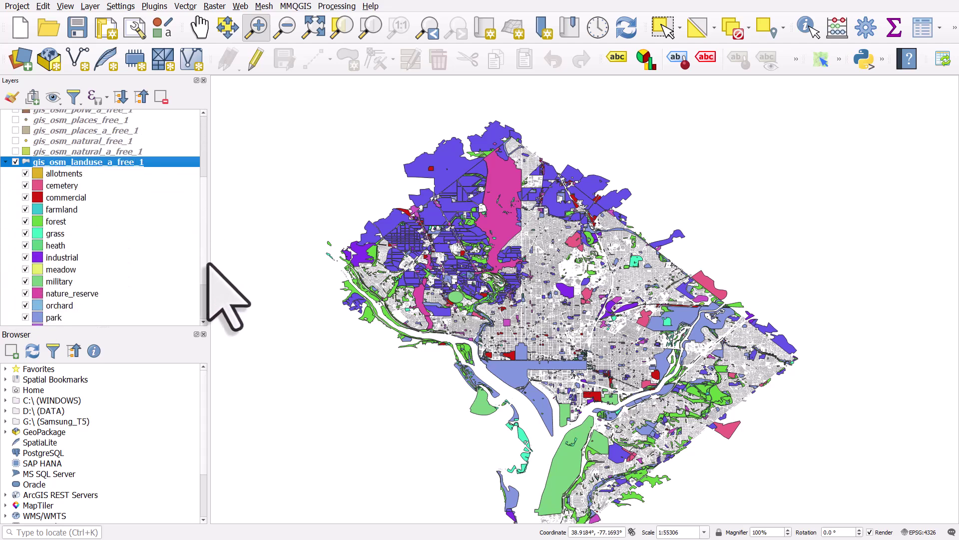
click(5, 161)
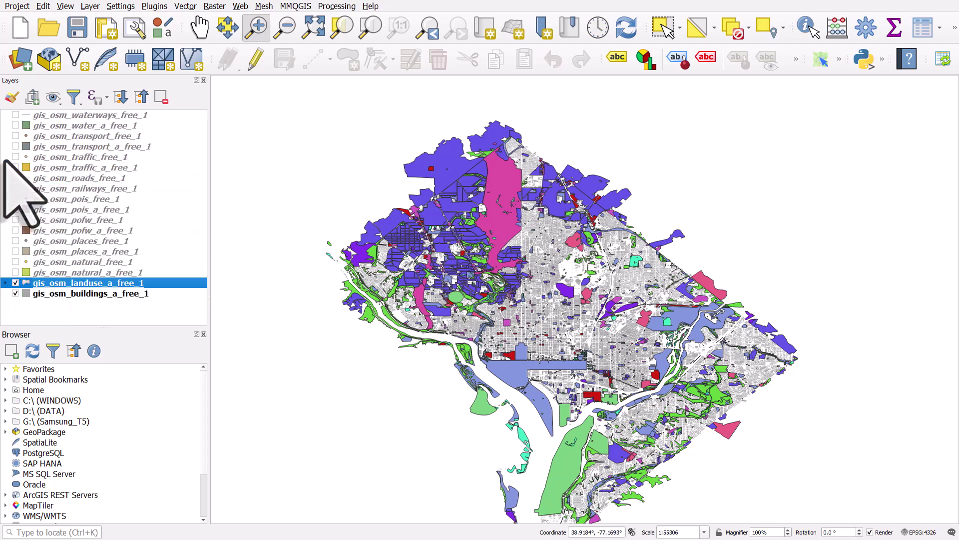
click(5, 282)
scroll(195, 188, down, 6)
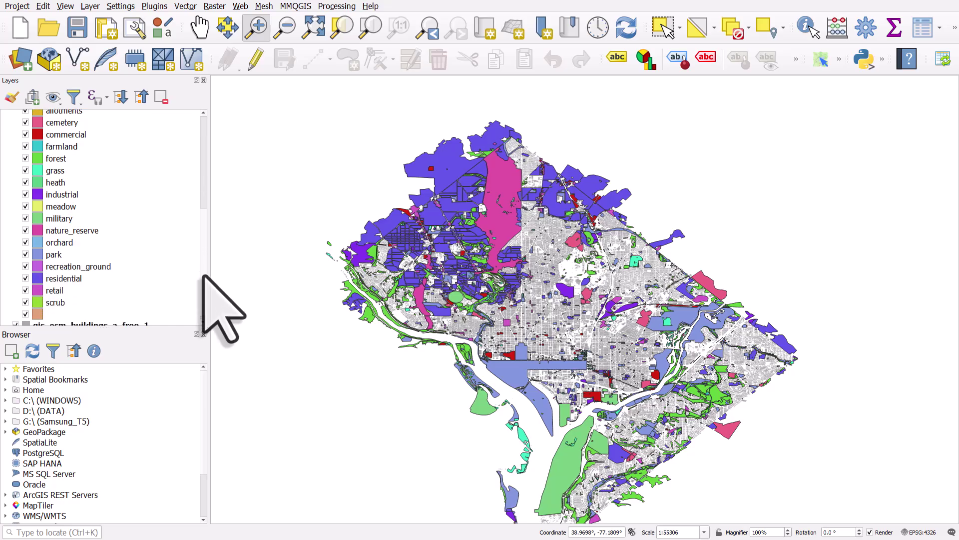
scroll(199, 265, up, 1)
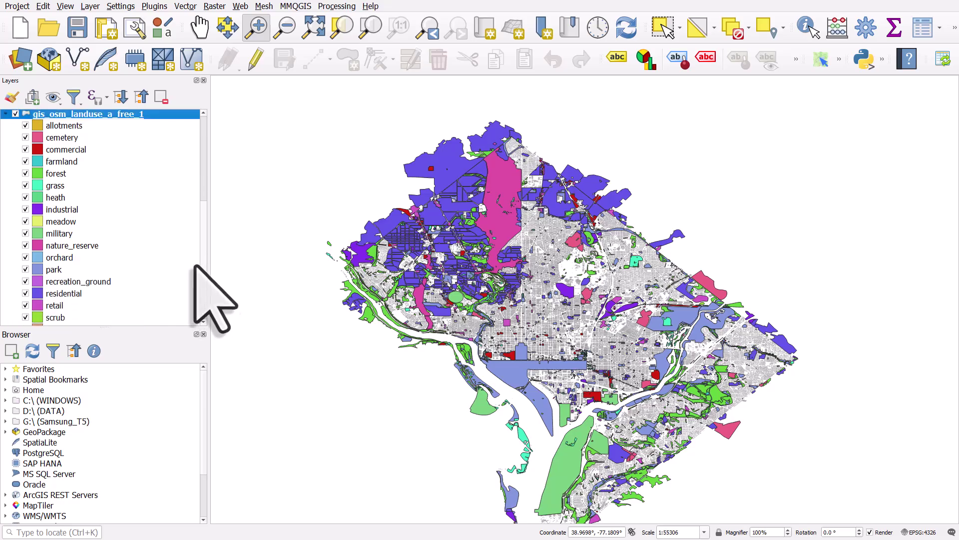
Step: Set the nature_reserve category's simple fill to light green #b2df8a, copy that colour to its stroke and accept the symbol
click(36, 247)
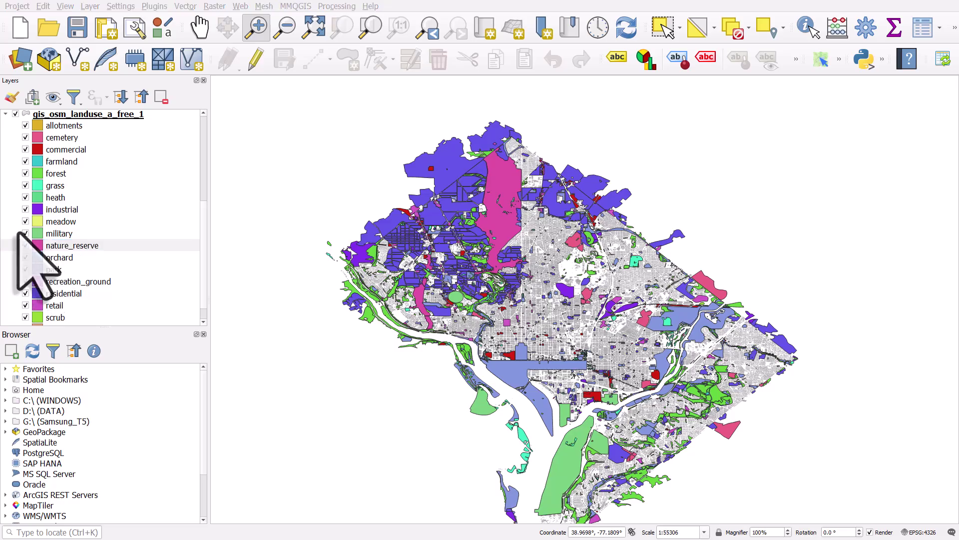
drag(443, 64, 317, 96)
click(214, 125)
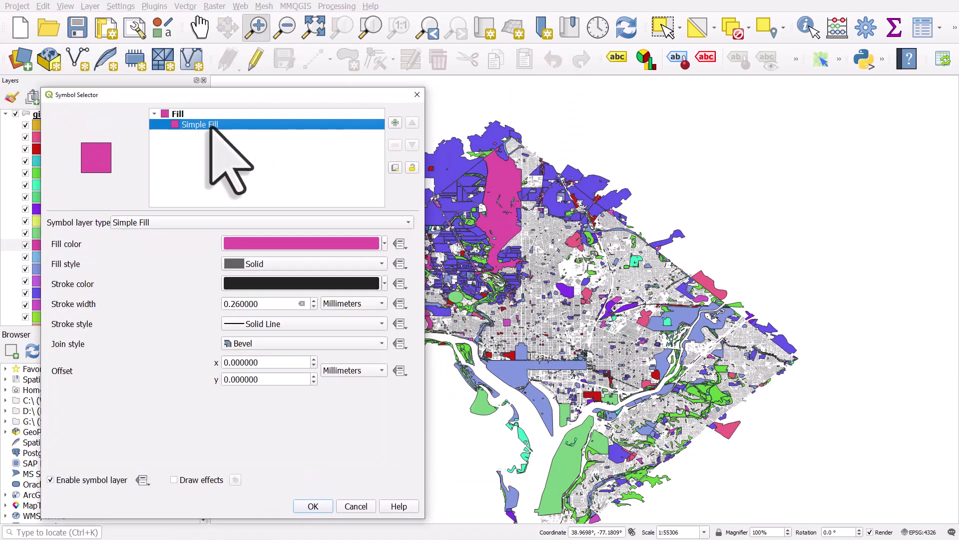
click(384, 243)
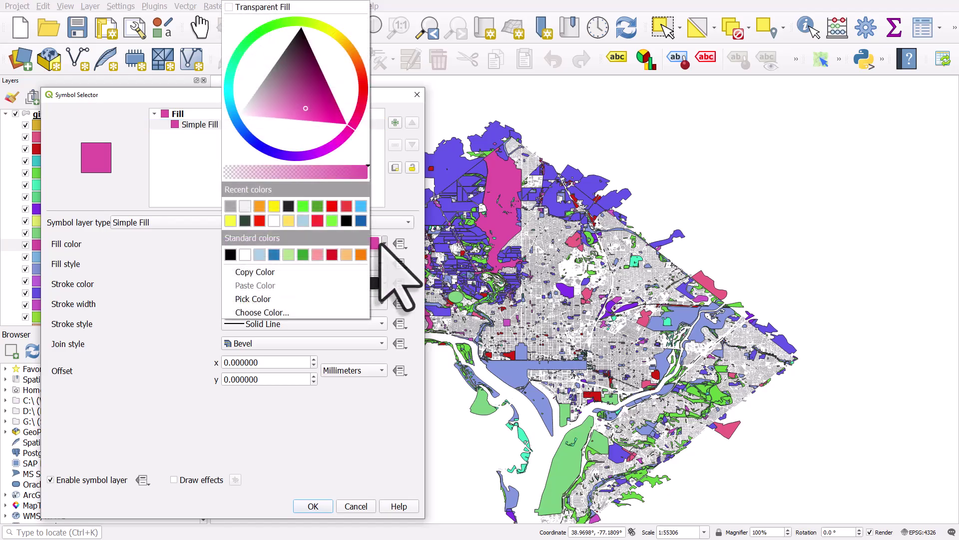
click(288, 254)
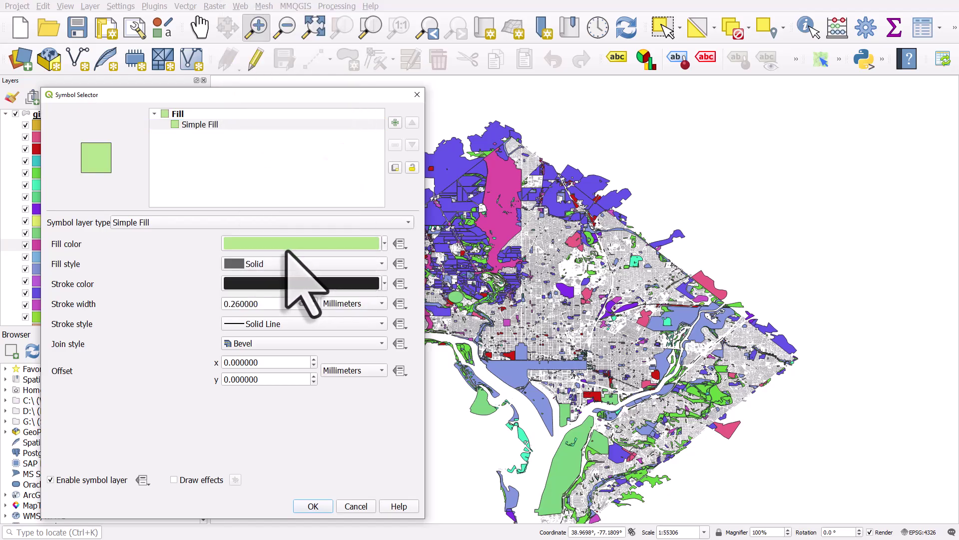
drag(282, 242, 261, 281)
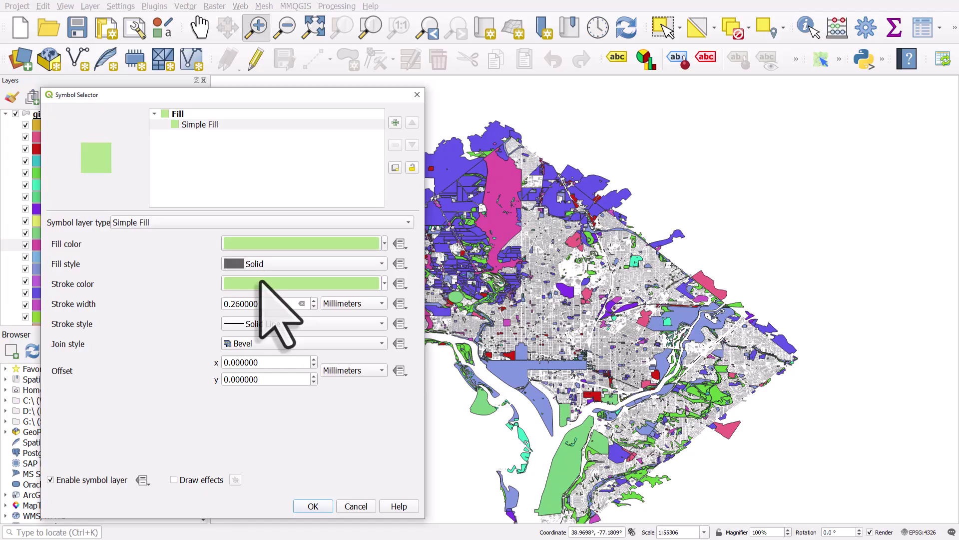
click(312, 505)
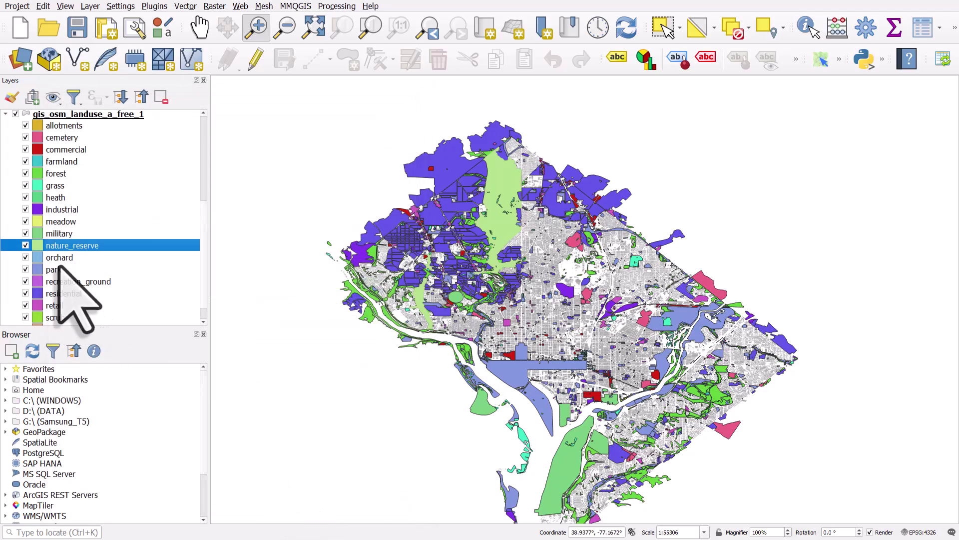
Step: Hide all land use categories, then show only nature_reserve and park again
click(80, 115)
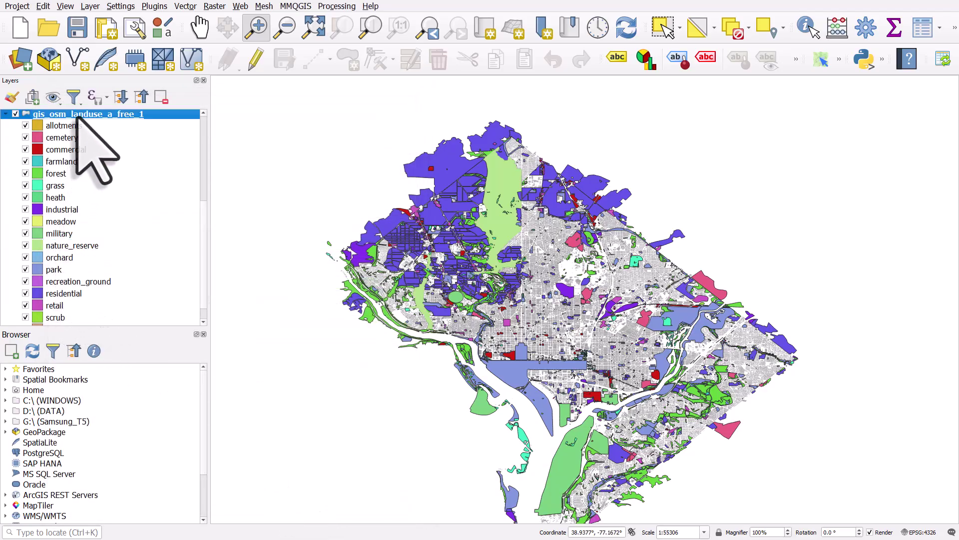
click(25, 138)
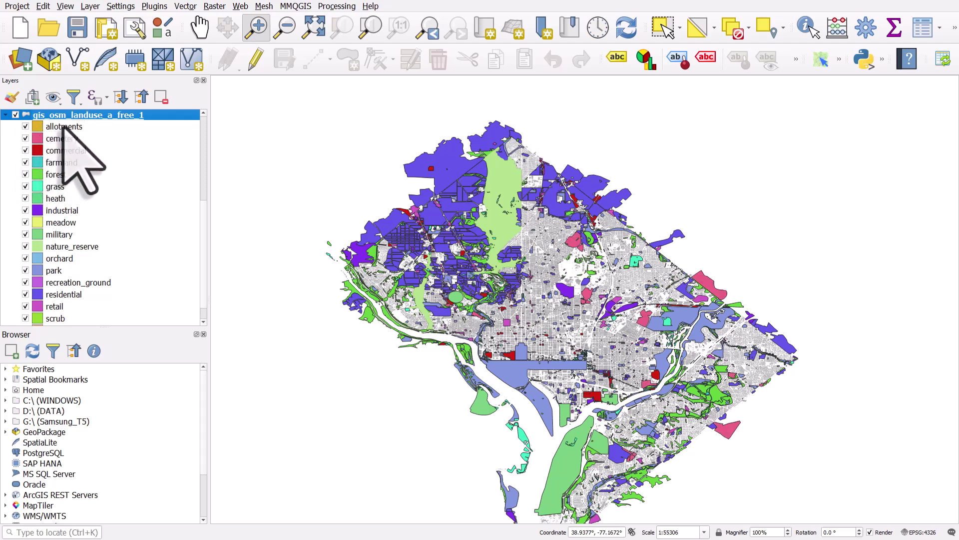
click(65, 127)
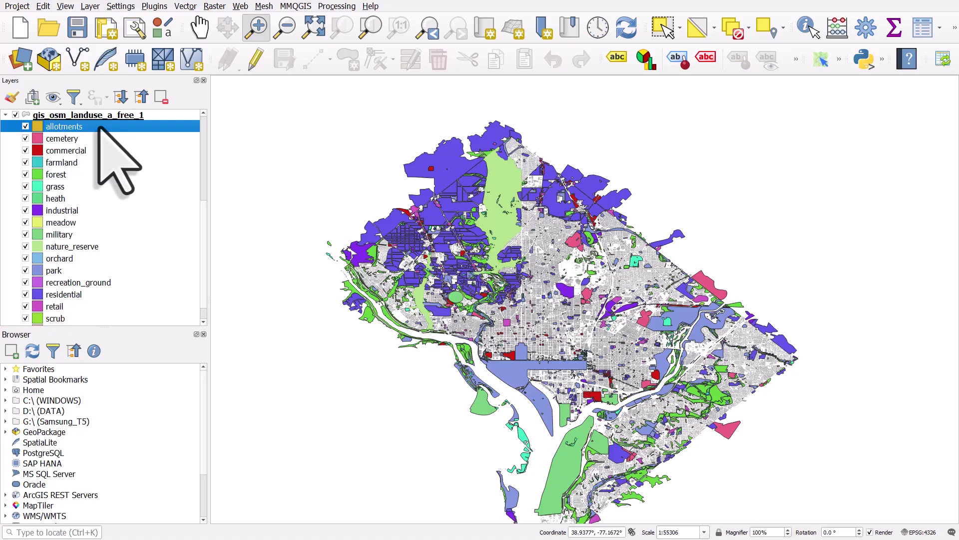
right_click(79, 126)
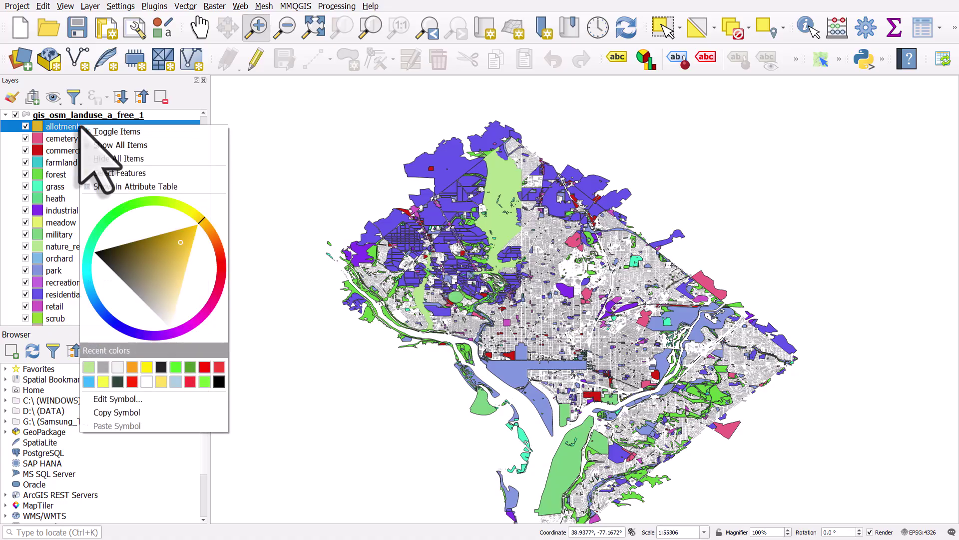
click(142, 159)
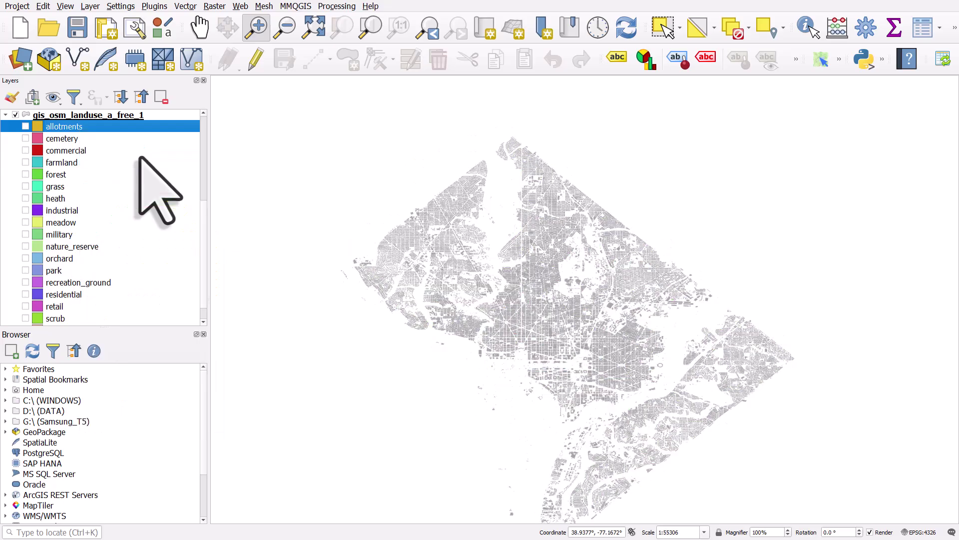
click(25, 246)
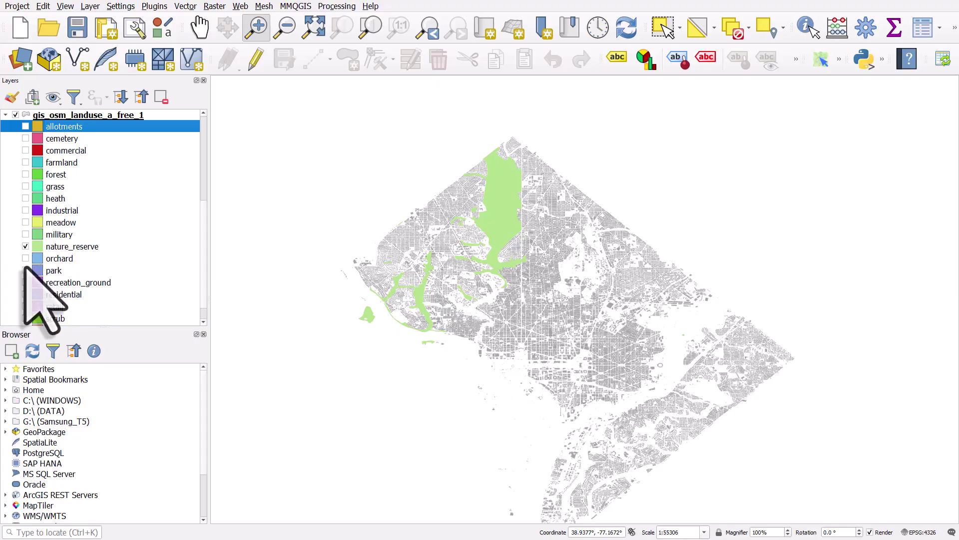
click(24, 270)
click(25, 270)
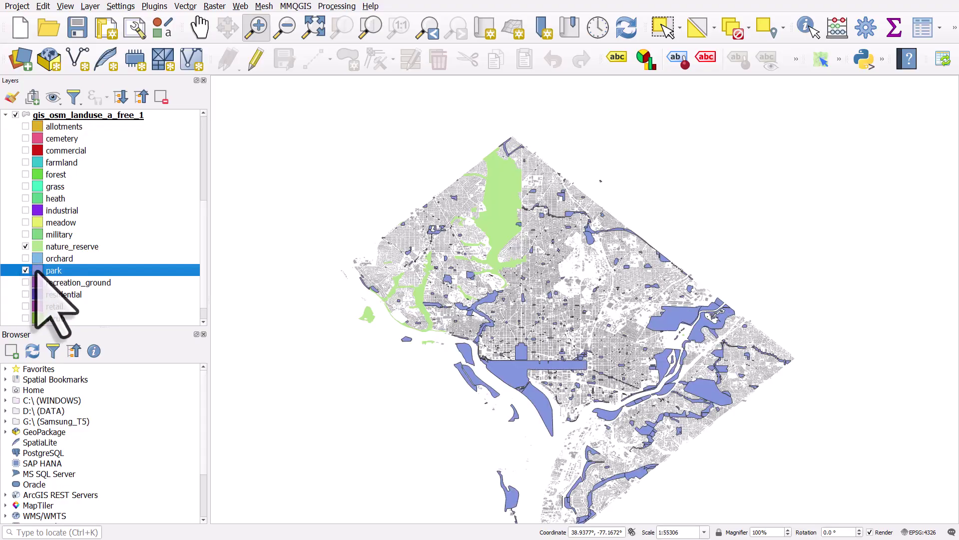
Step: Set the park category's simple fill to light green with 58% saturation (#9ddf5e), copy that colour to its stroke and accept the symbol
double_click(37, 269)
click(199, 125)
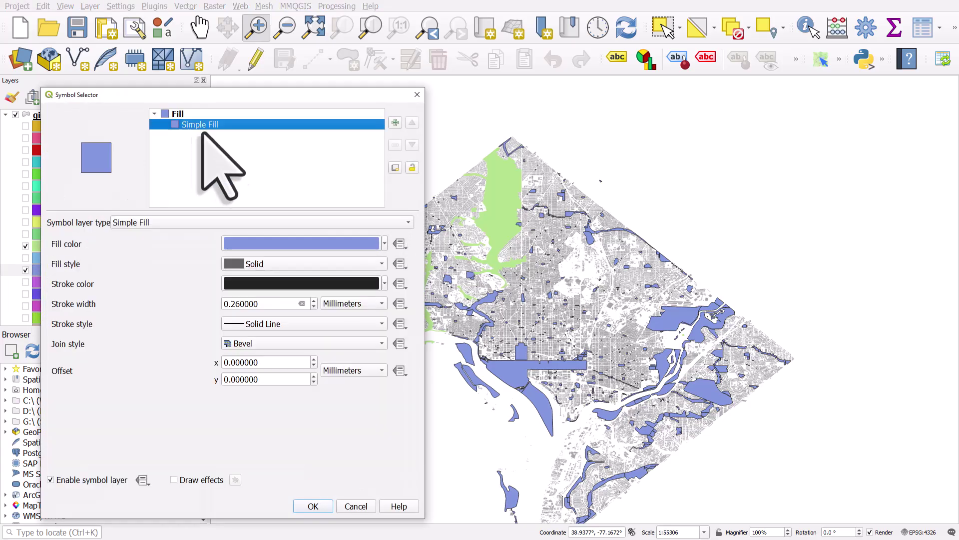
click(384, 244)
click(230, 206)
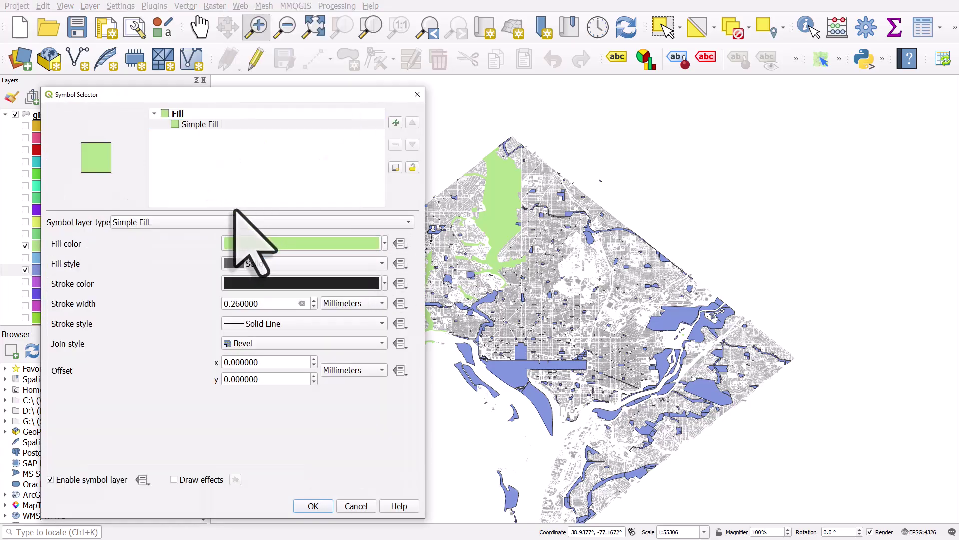
drag(258, 245, 256, 285)
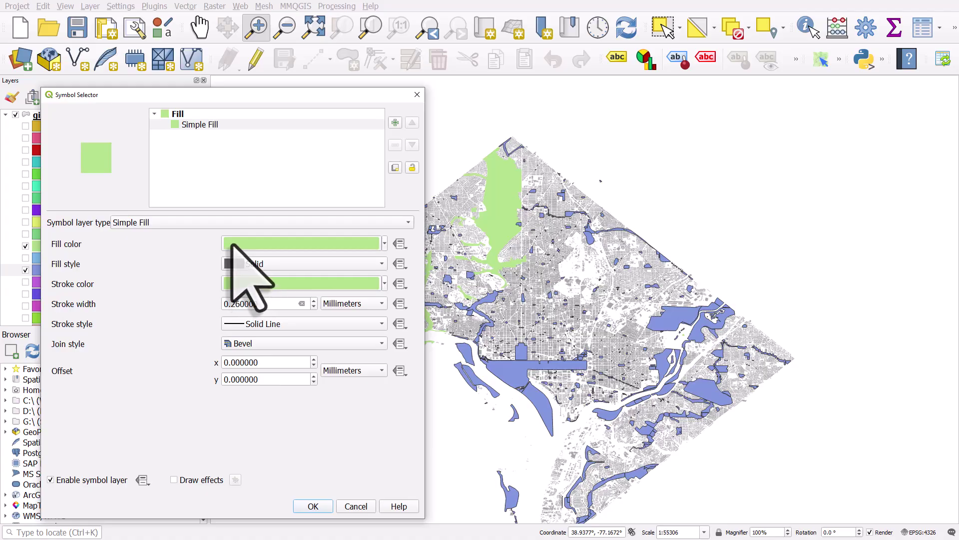
click(232, 245)
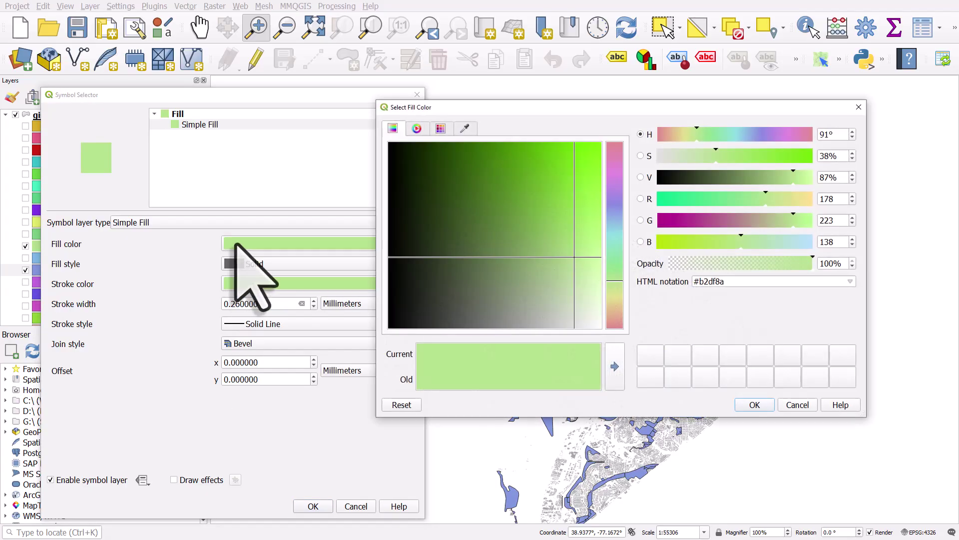
drag(722, 155, 746, 156)
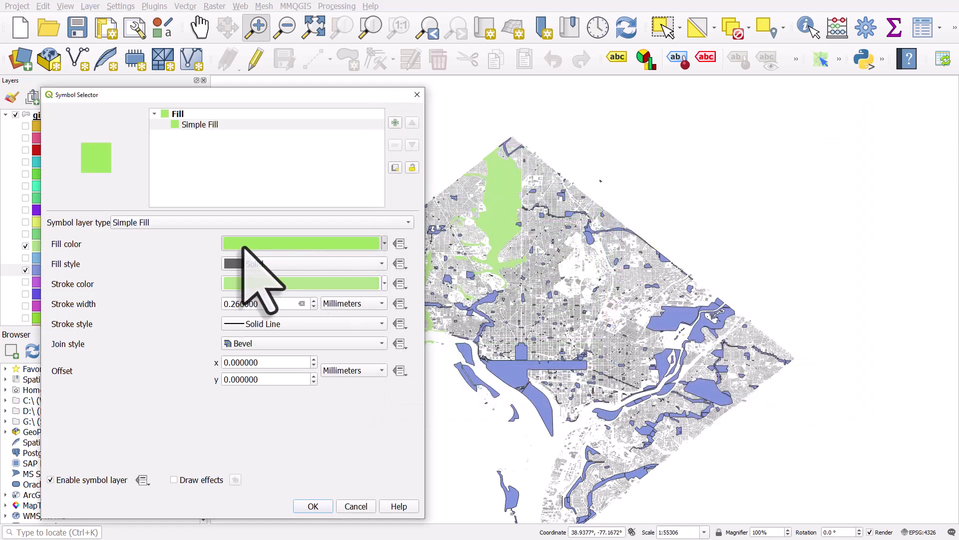
click(313, 506)
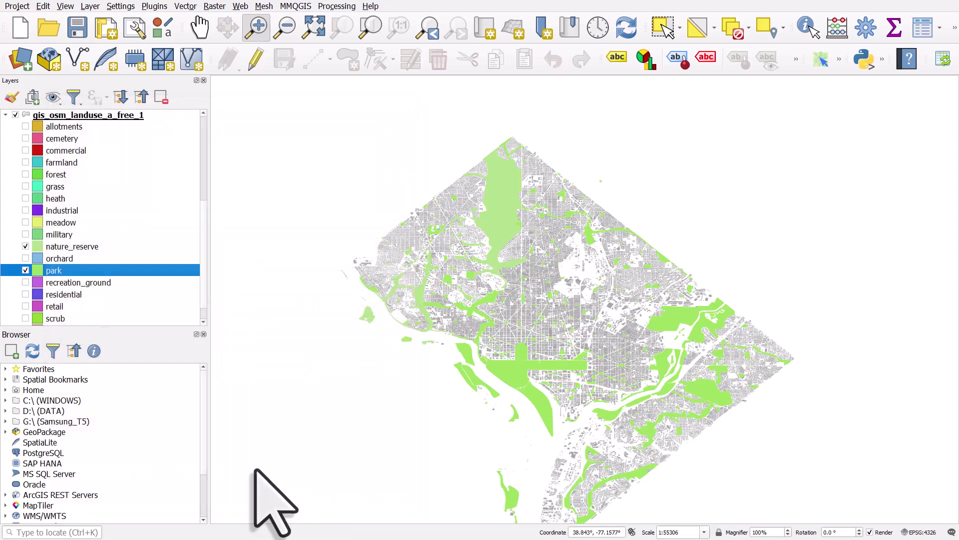
Step: Darken the park category's simple fill to 73% value (#83bb4f), copy the colour to its stroke and accept the symbol
double_click(36, 269)
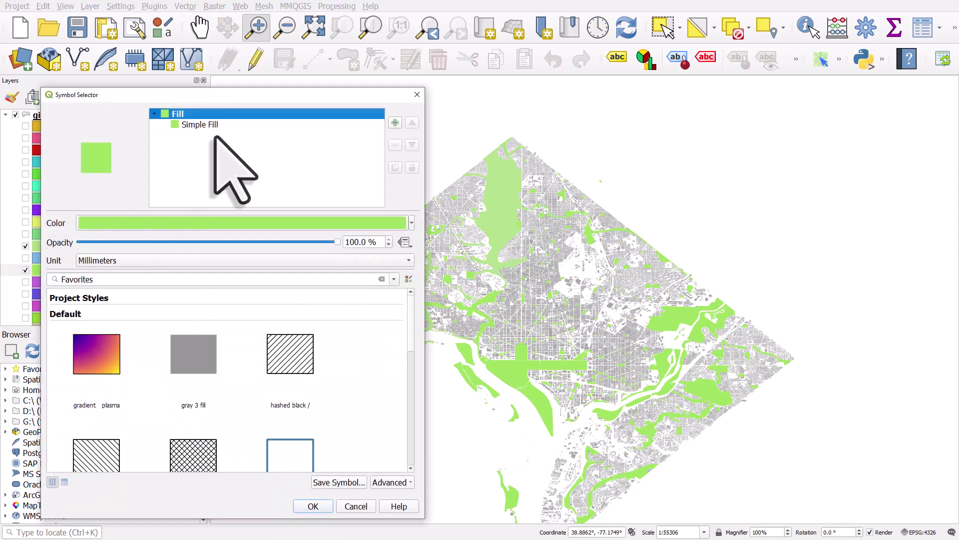
click(231, 125)
click(290, 242)
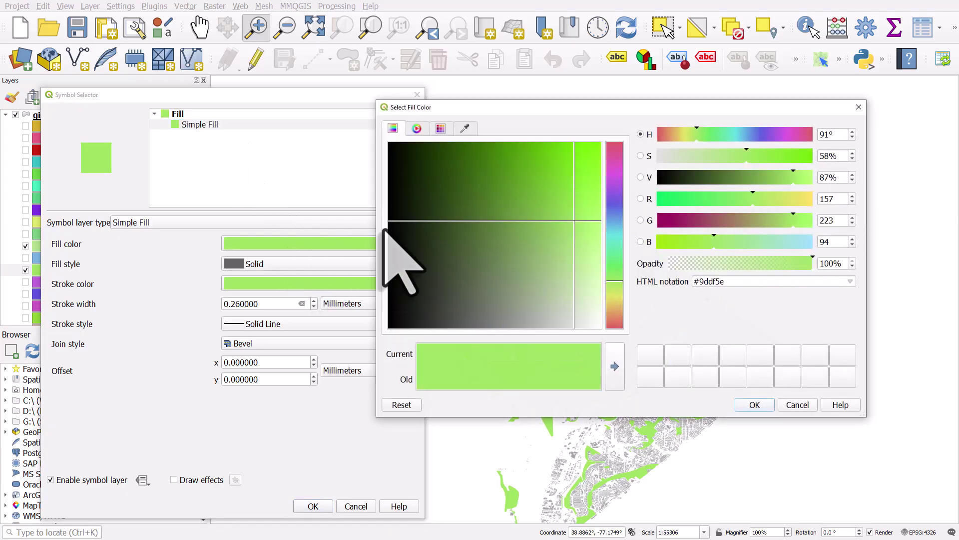
drag(792, 175, 772, 175)
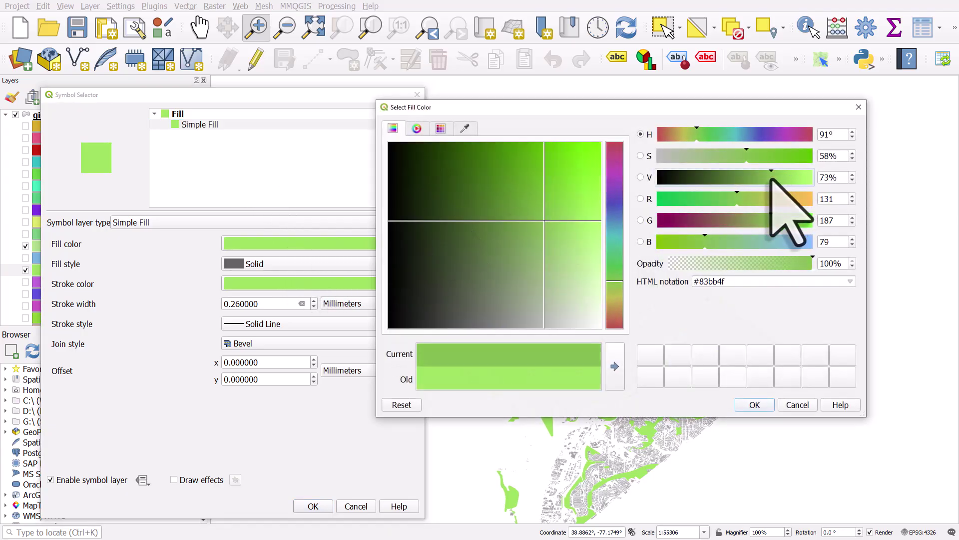
click(753, 404)
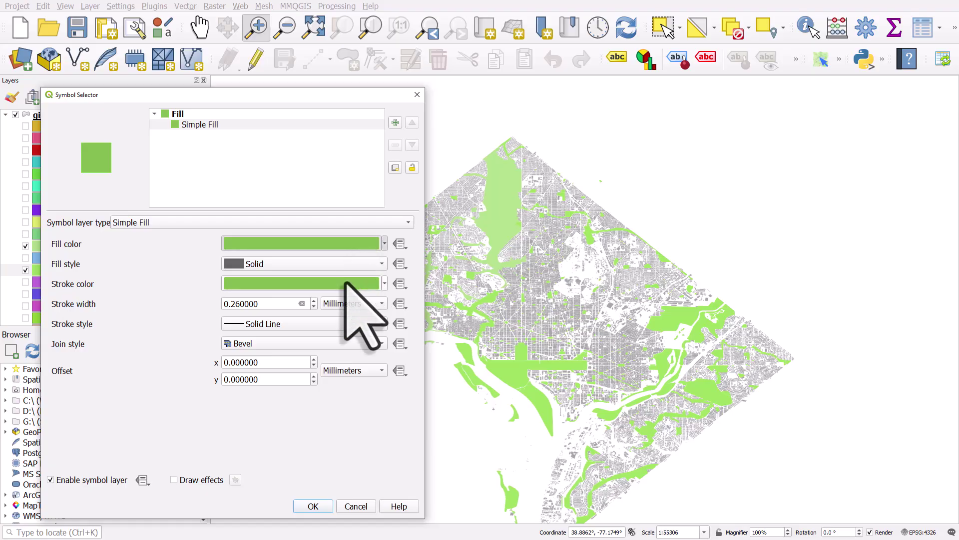
click(313, 505)
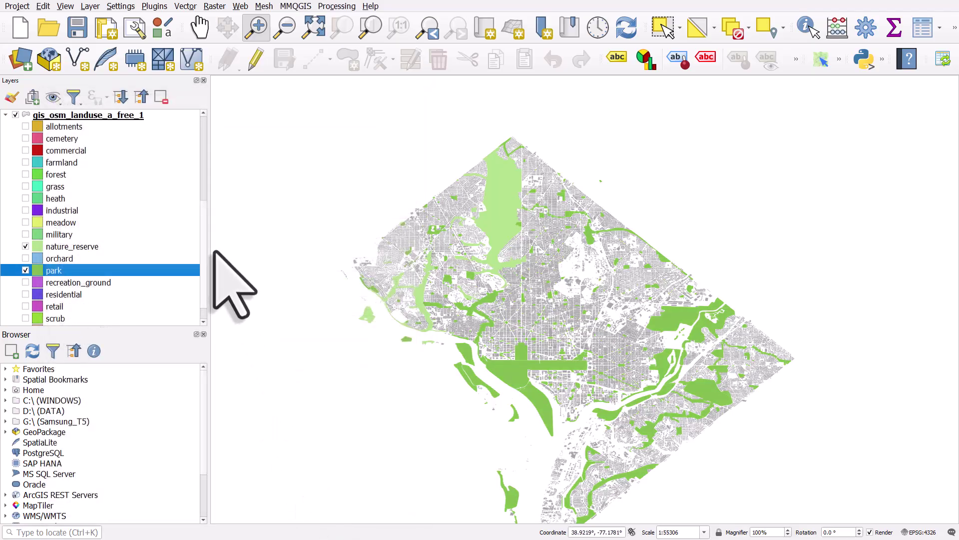
Step: Examine the gis_osm_pois_a_free_1 layer over the central city by showing it briefly and hiding it again
scroll(204, 180, up, 4)
scroll(203, 155, up, 2)
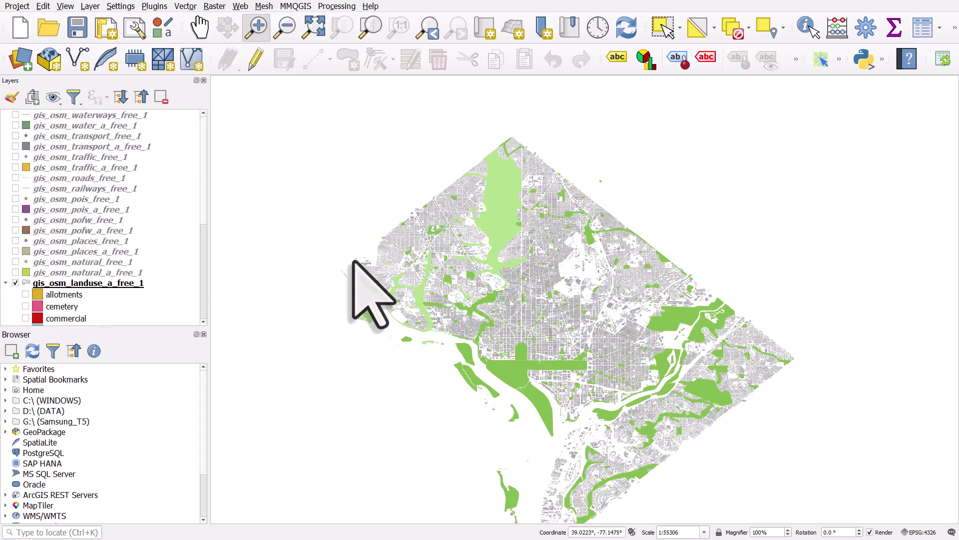
drag(478, 324, 633, 413)
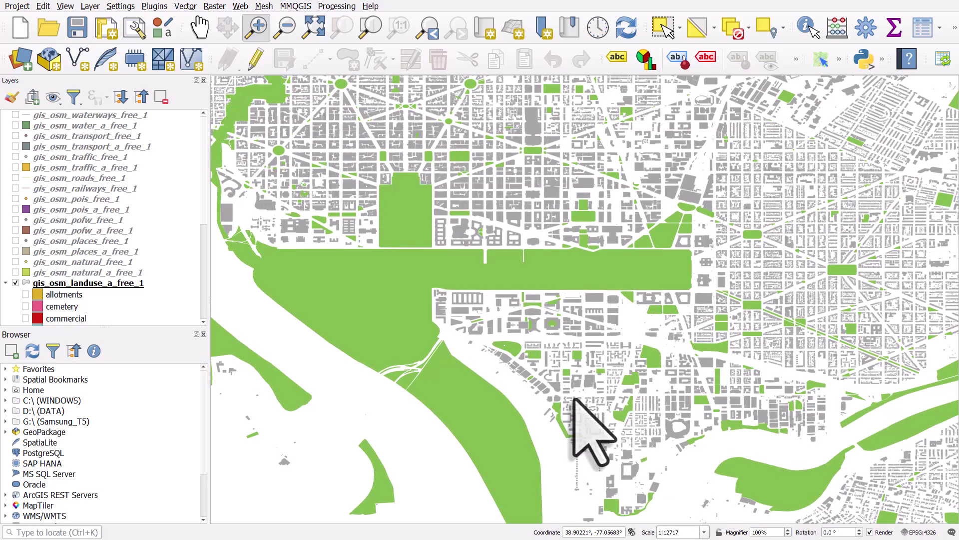
click(16, 209)
click(15, 210)
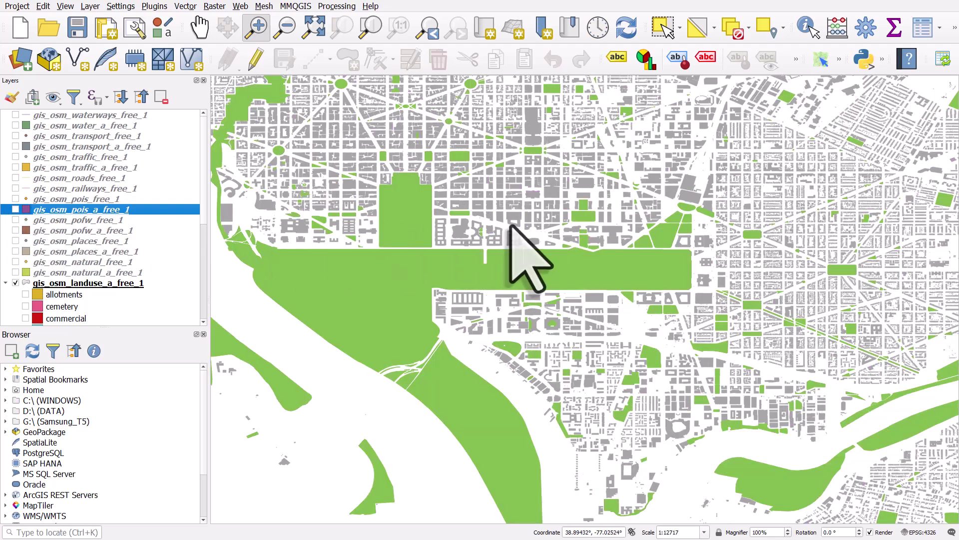
scroll(510, 230, down, 1)
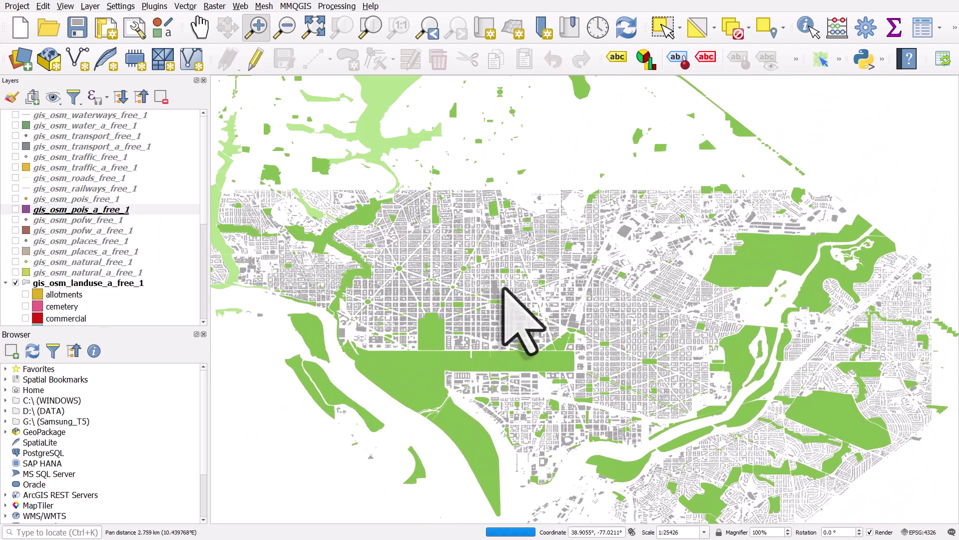